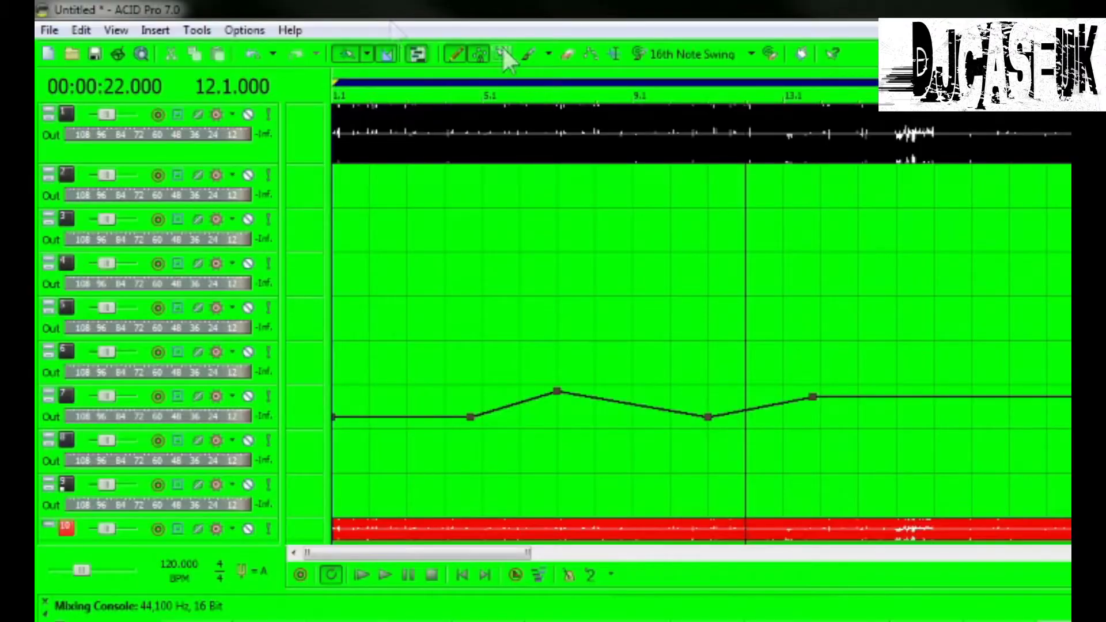
# Browse the Display colour and loop-preview preferences, then cancel without changes
pyautogui.click(244, 30)
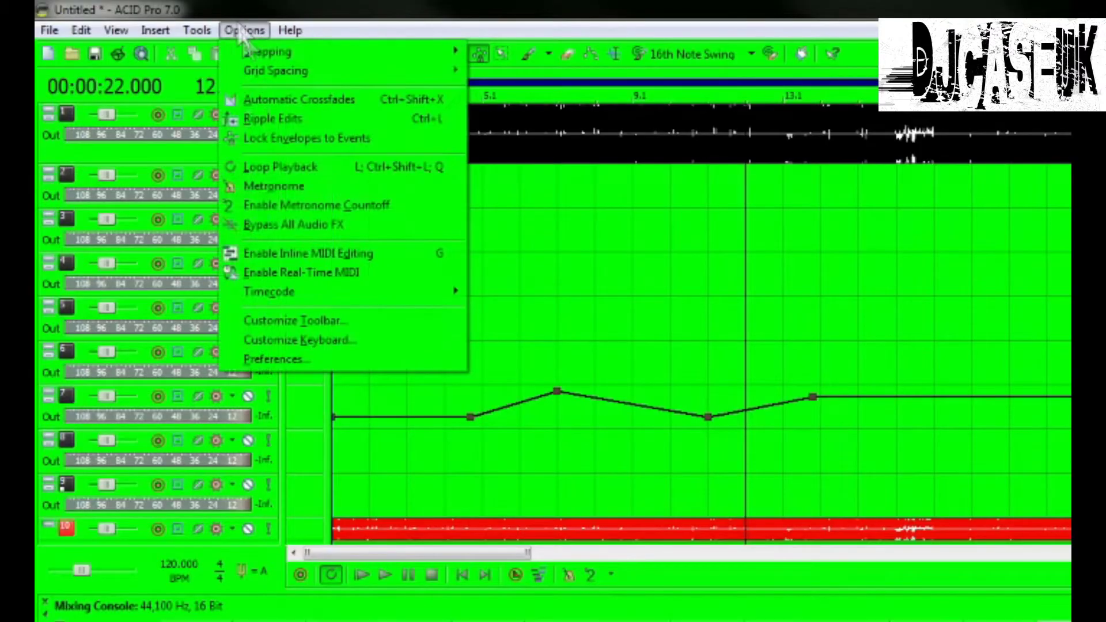
pyautogui.click(281, 359)
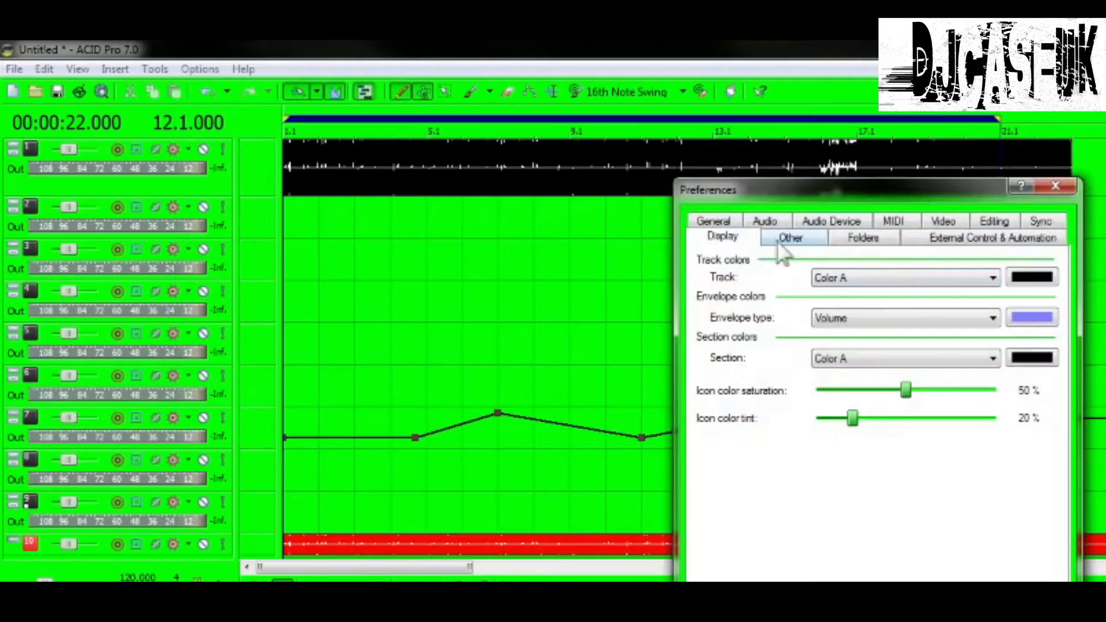
pyautogui.click(782, 253)
pyautogui.click(756, 246)
pyautogui.click(787, 239)
pyautogui.click(749, 239)
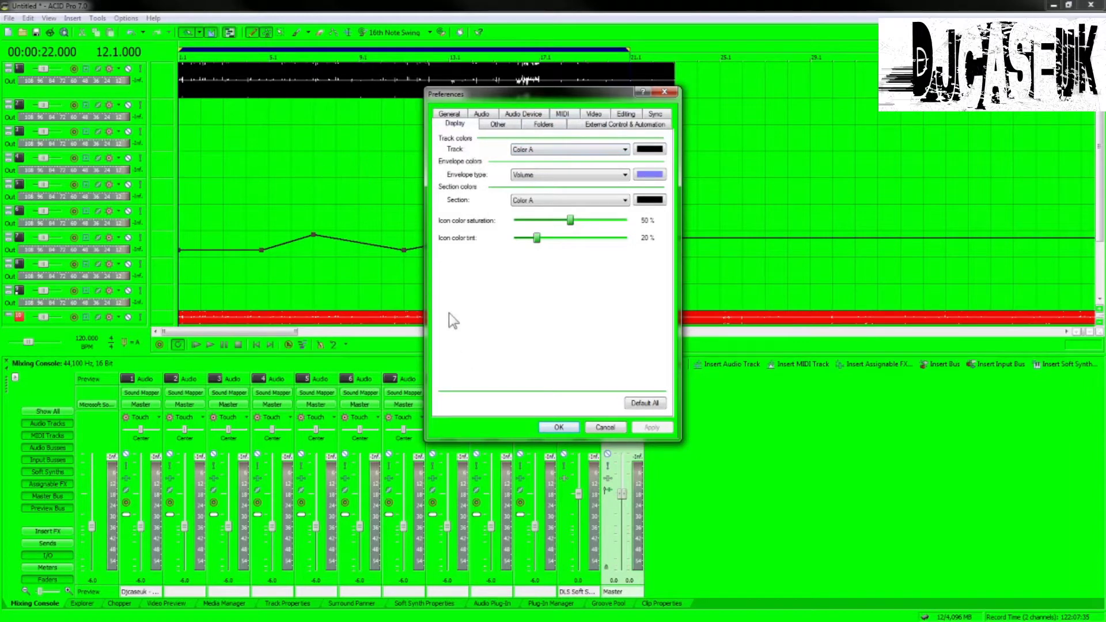
pyautogui.click(604, 428)
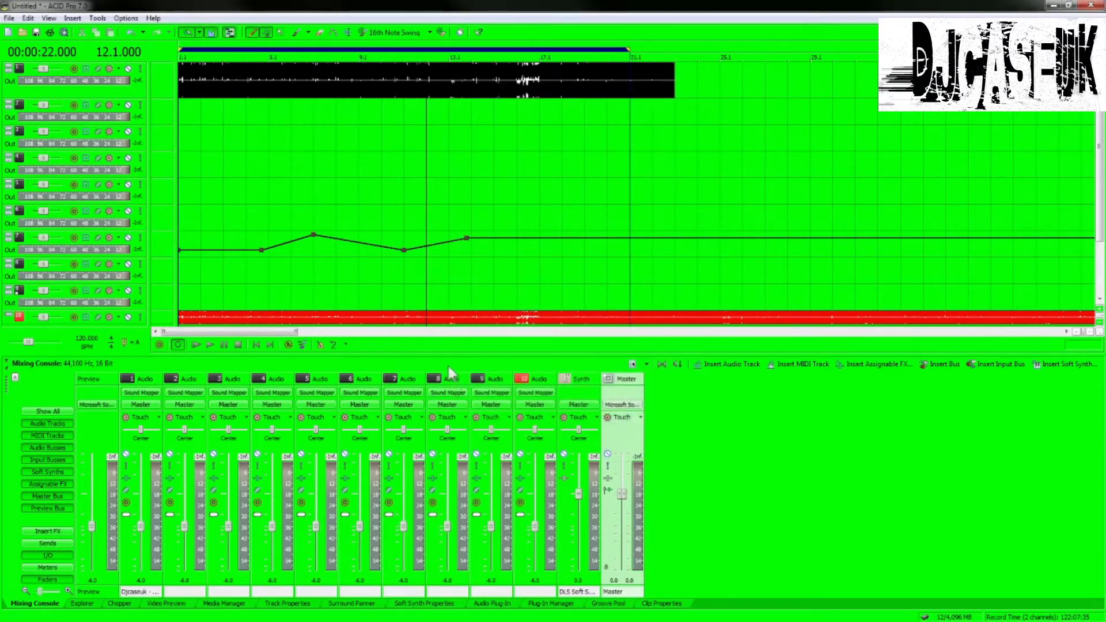
# Shrink the mixing console for more track room and add audio tracks 11 and 12
pyautogui.moveTo(436, 354); pyautogui.dragTo(436, 501)
pyautogui.rightClick(78, 343)
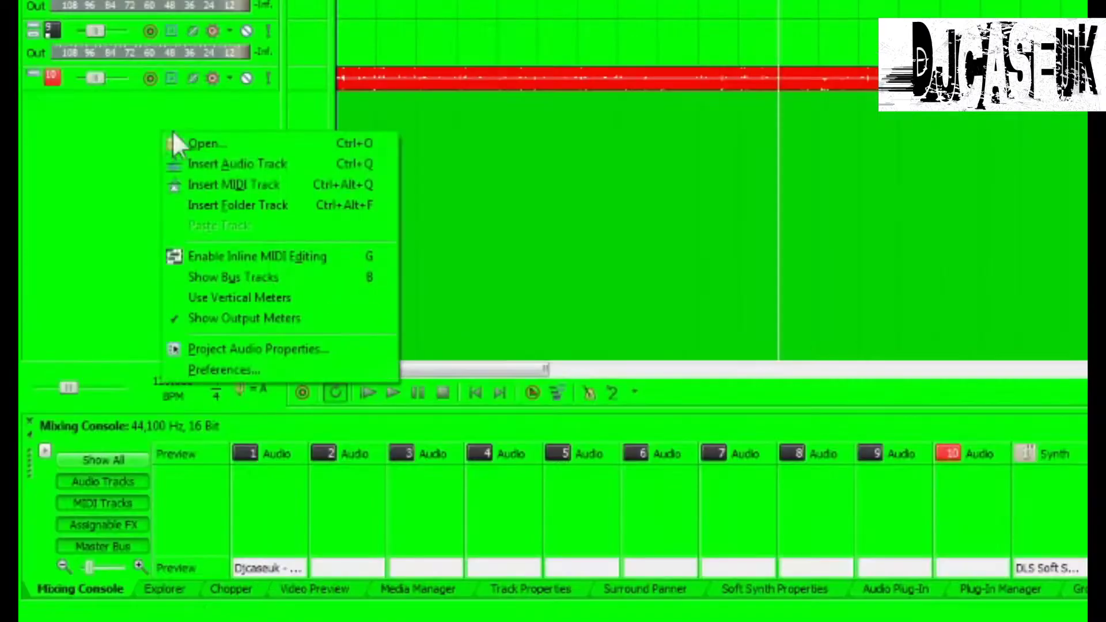
pyautogui.press('Escape')
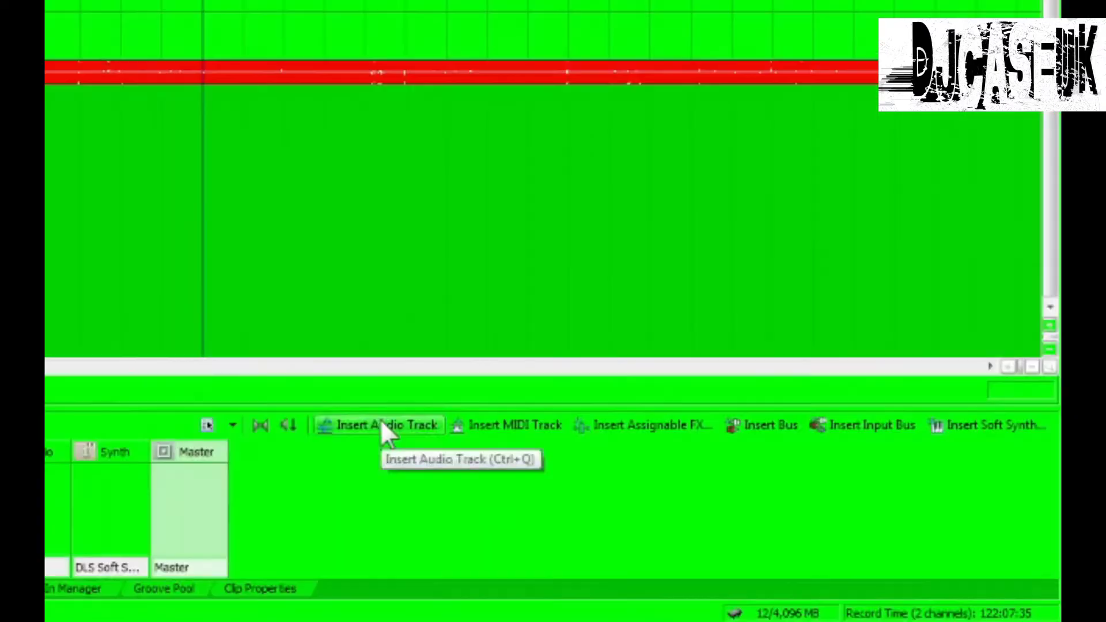
pyautogui.click(736, 512)
pyautogui.click(736, 512)
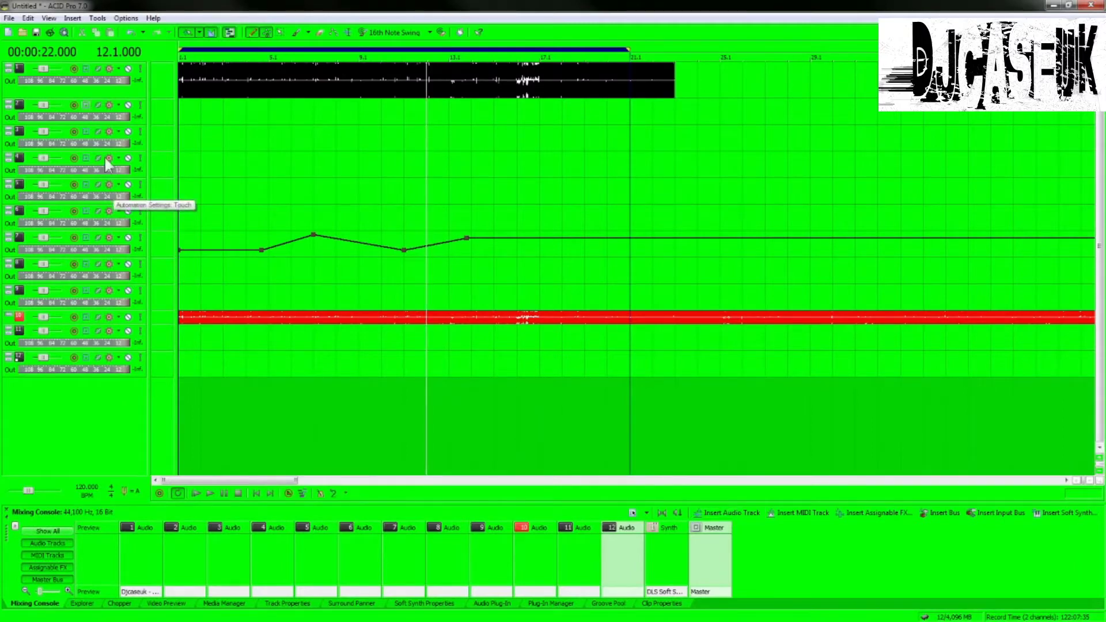
# Try the Color B and Color C track presets and black in the colour editor, then cancel Preferences
pyautogui.click(126, 18)
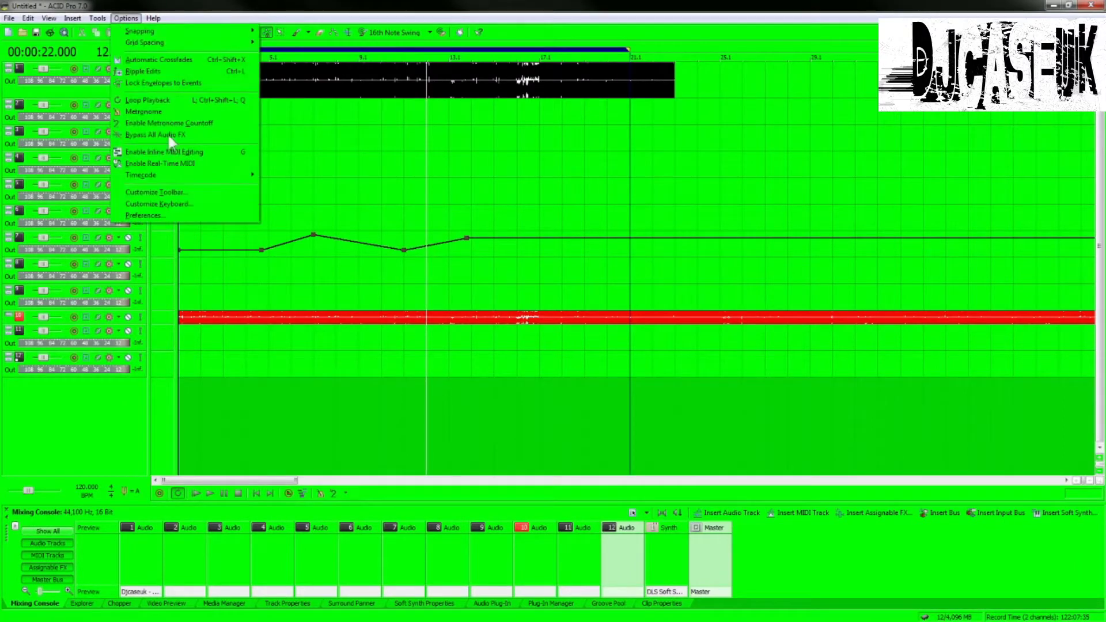
pyautogui.click(173, 212)
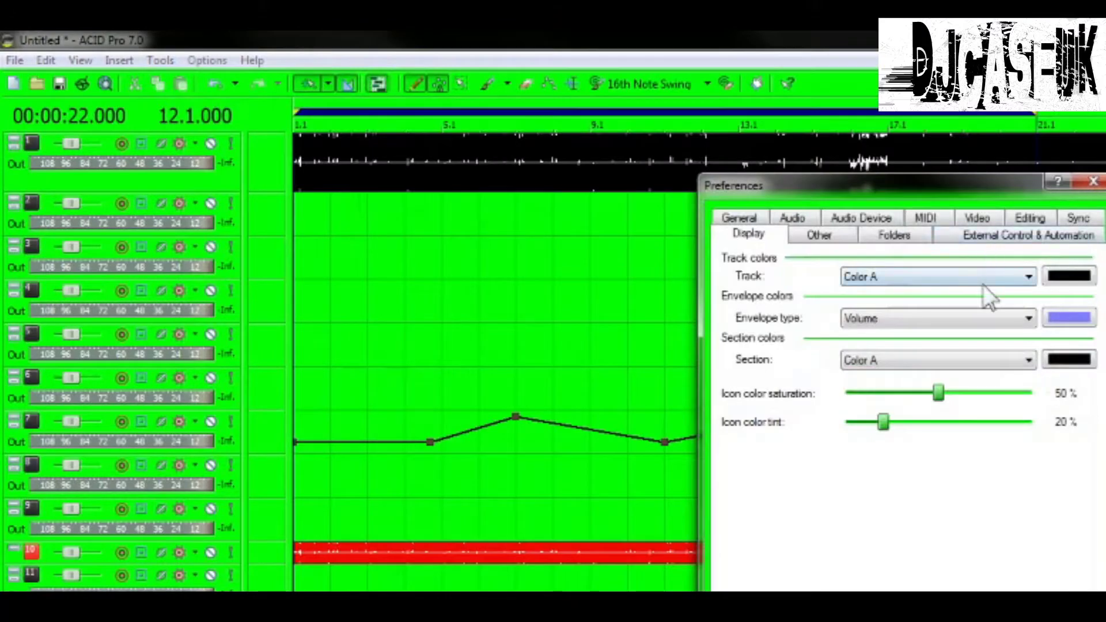
pyautogui.click(968, 282)
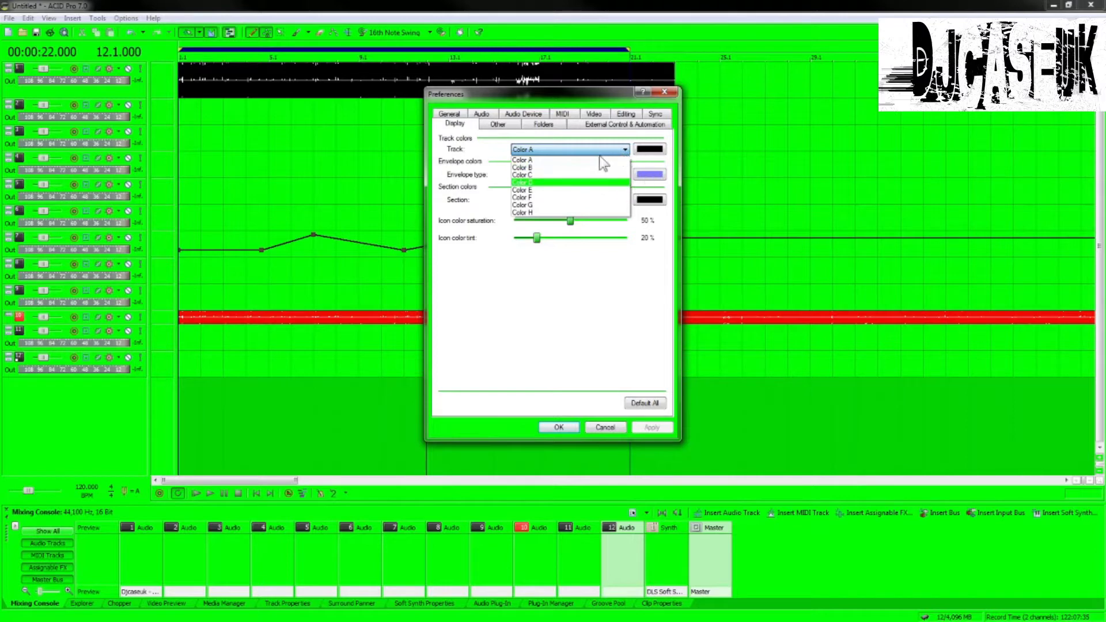
pyautogui.click(555, 168)
pyautogui.click(567, 150)
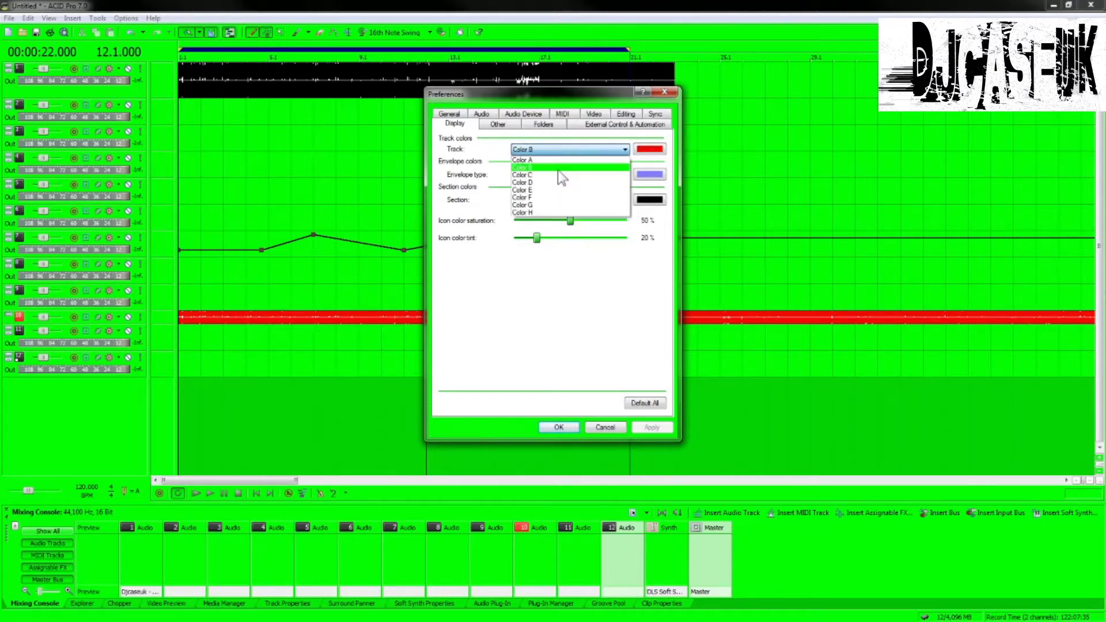
pyautogui.click(556, 174)
pyautogui.click(558, 153)
pyautogui.click(552, 168)
pyautogui.click(649, 149)
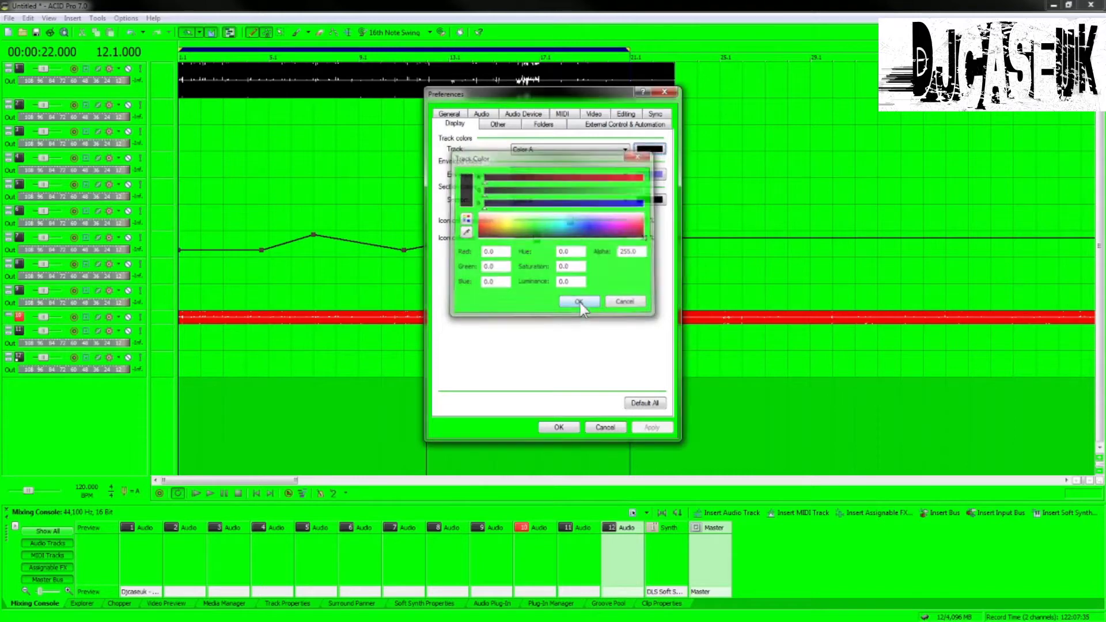
pyautogui.click(580, 302)
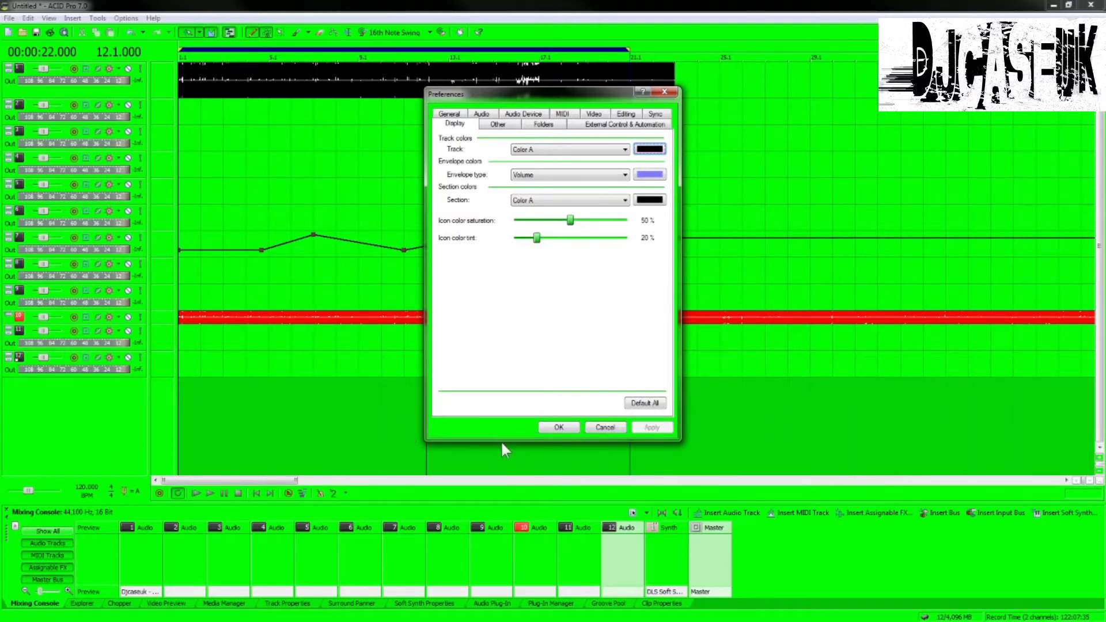
pyautogui.click(605, 427)
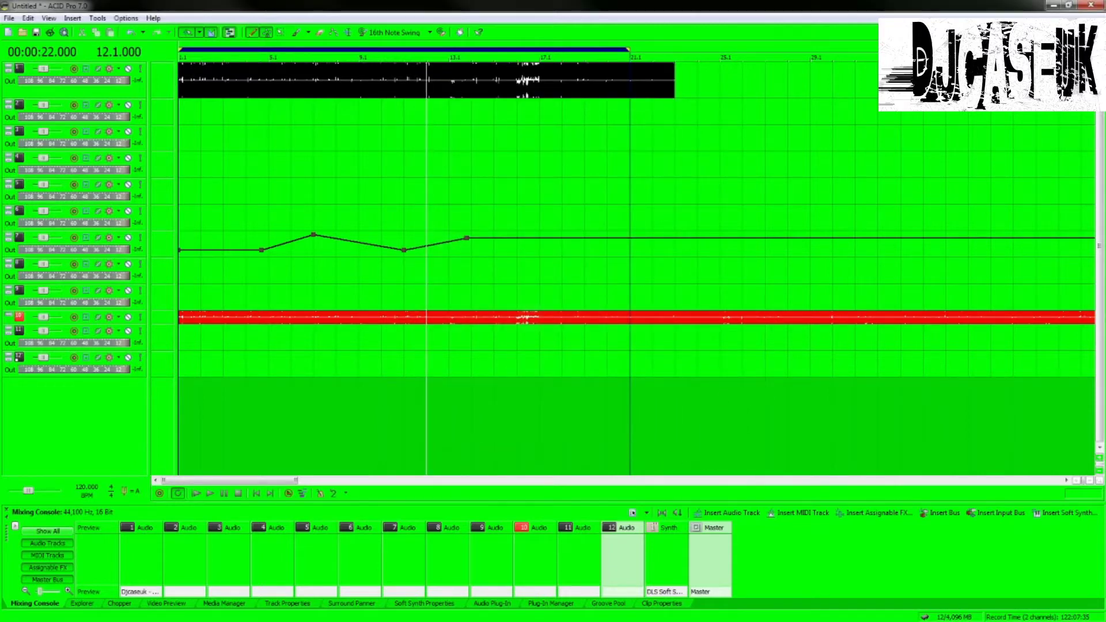
# Restore the ACID window down, move it aside, and bring up the desktop's Personalize menu
pyautogui.moveTo(705, 7)
pyautogui.mouseDown()
pyautogui.moveTo(699, 19)
pyautogui.moveTo(696, 1)
pyautogui.mouseUp()
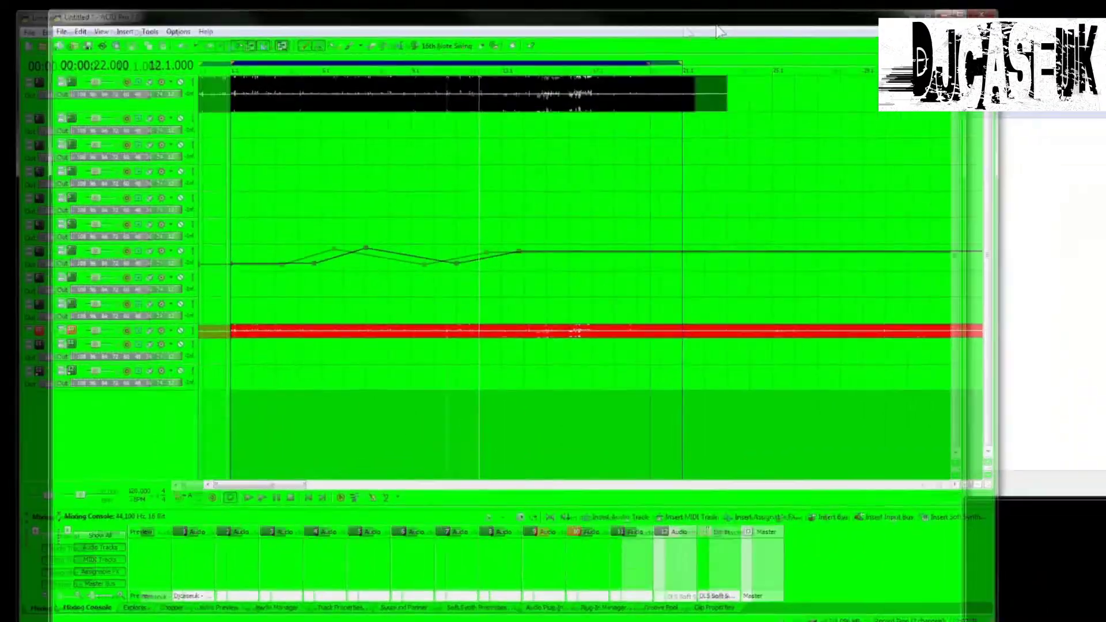
pyautogui.moveTo(836, 18); pyautogui.dragTo(686, 23)
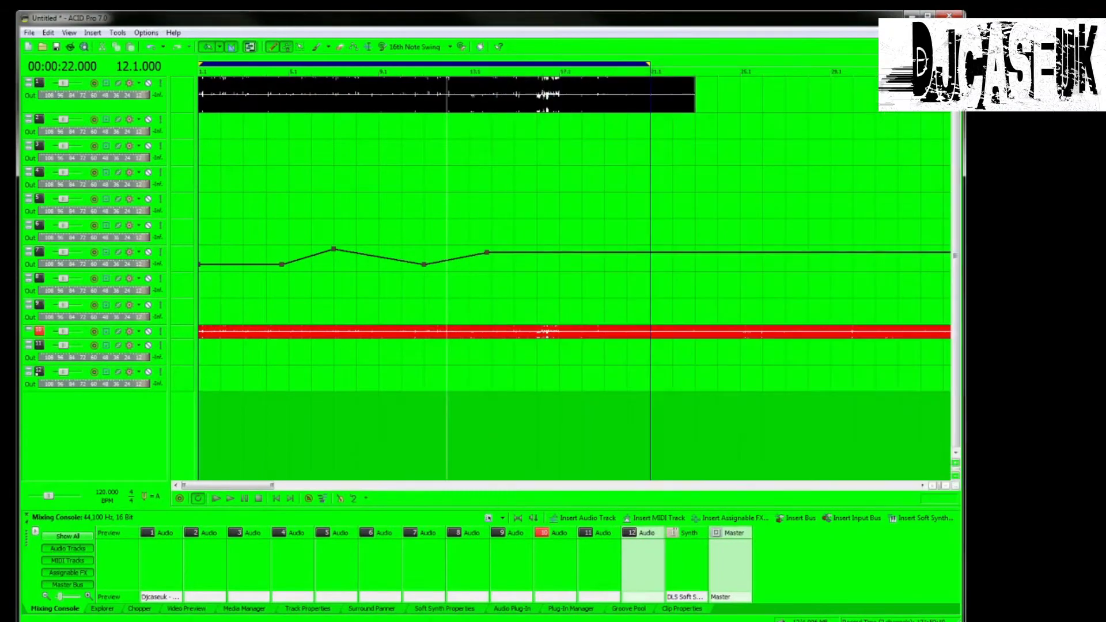
pyautogui.rightClick(1019, 116)
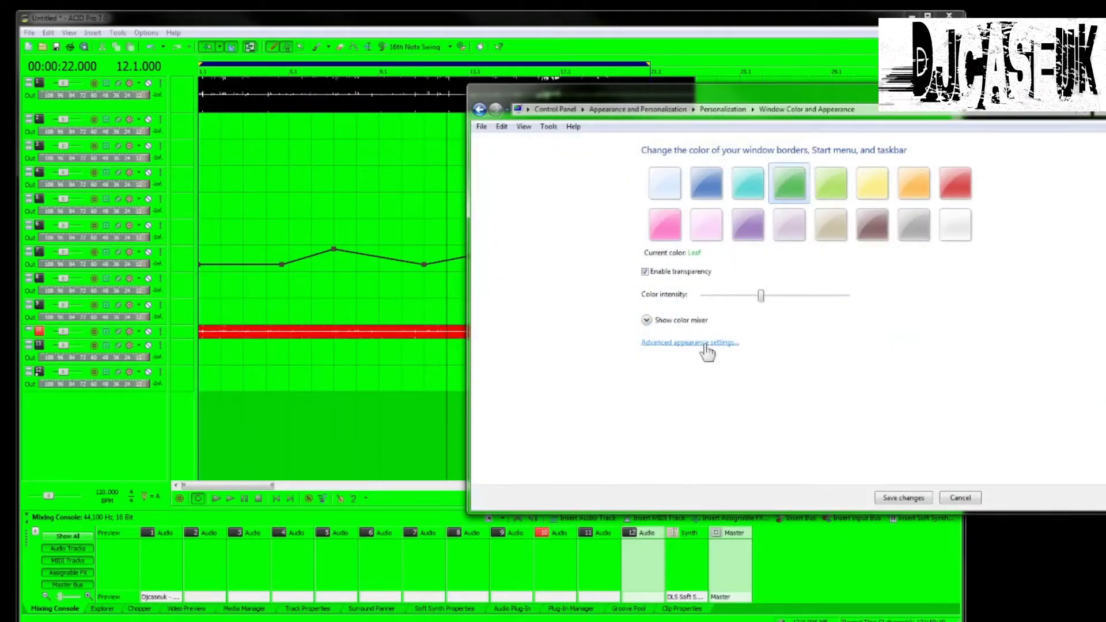
# Open advanced appearance settings and, after sampling title bar, menu and window elements, select 3D Objects
pyautogui.click(705, 345)
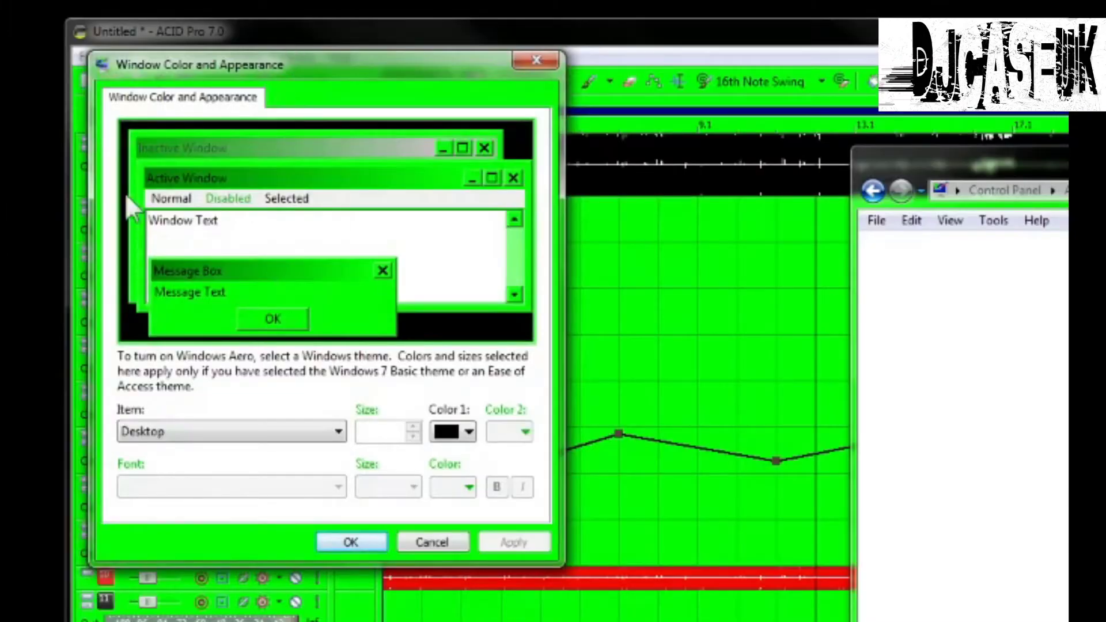
pyautogui.click(280, 184)
pyautogui.click(318, 235)
pyautogui.click(240, 178)
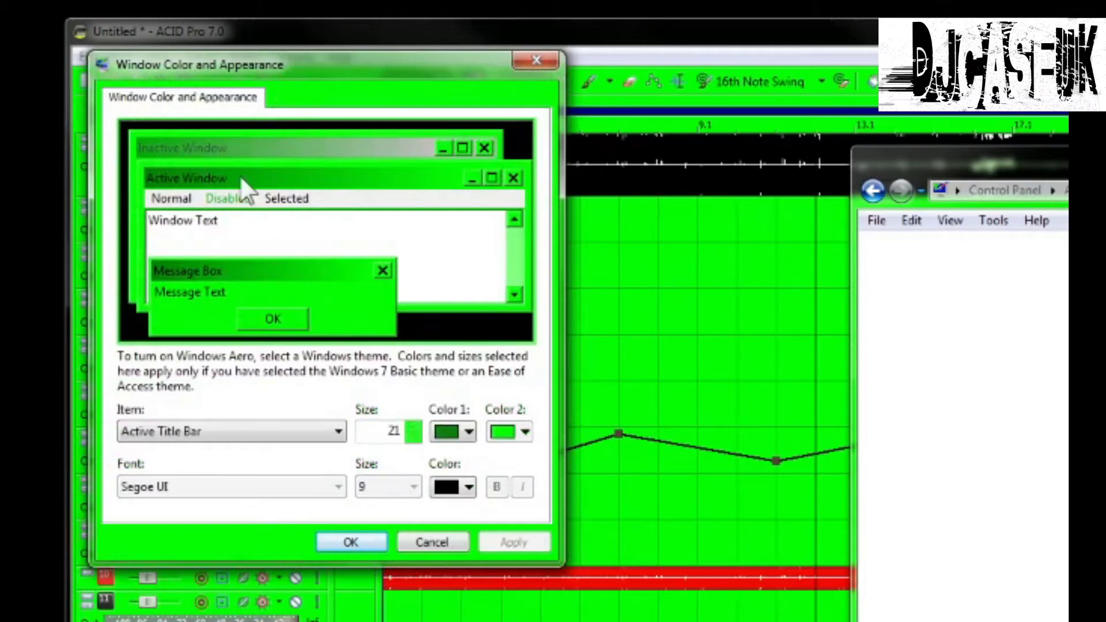
pyautogui.click(217, 136)
pyautogui.click(386, 197)
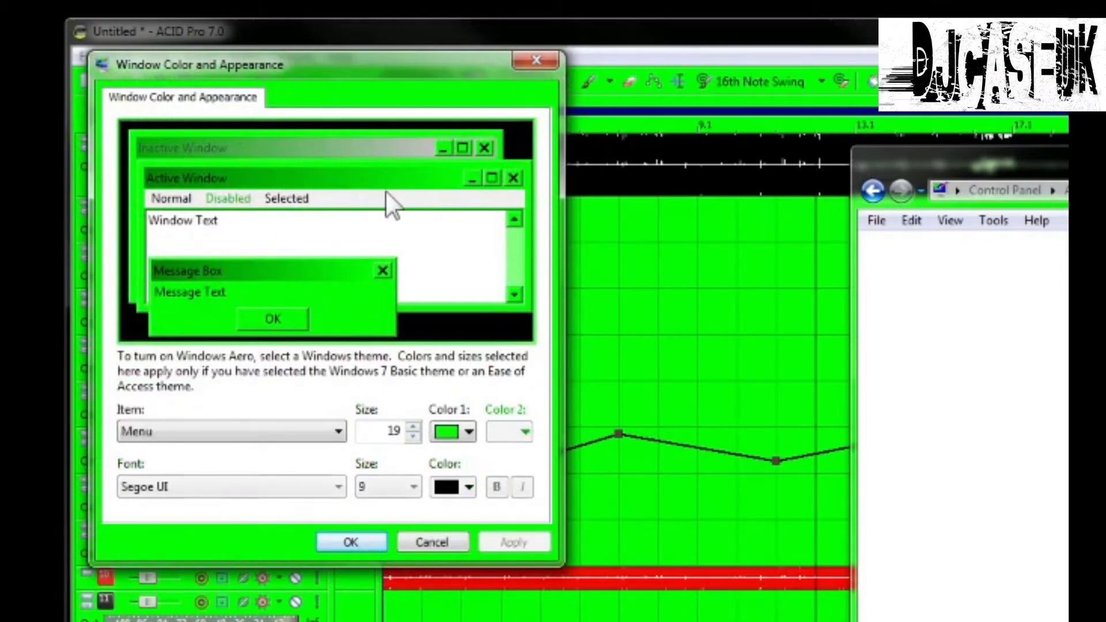
pyautogui.click(370, 244)
pyautogui.click(284, 195)
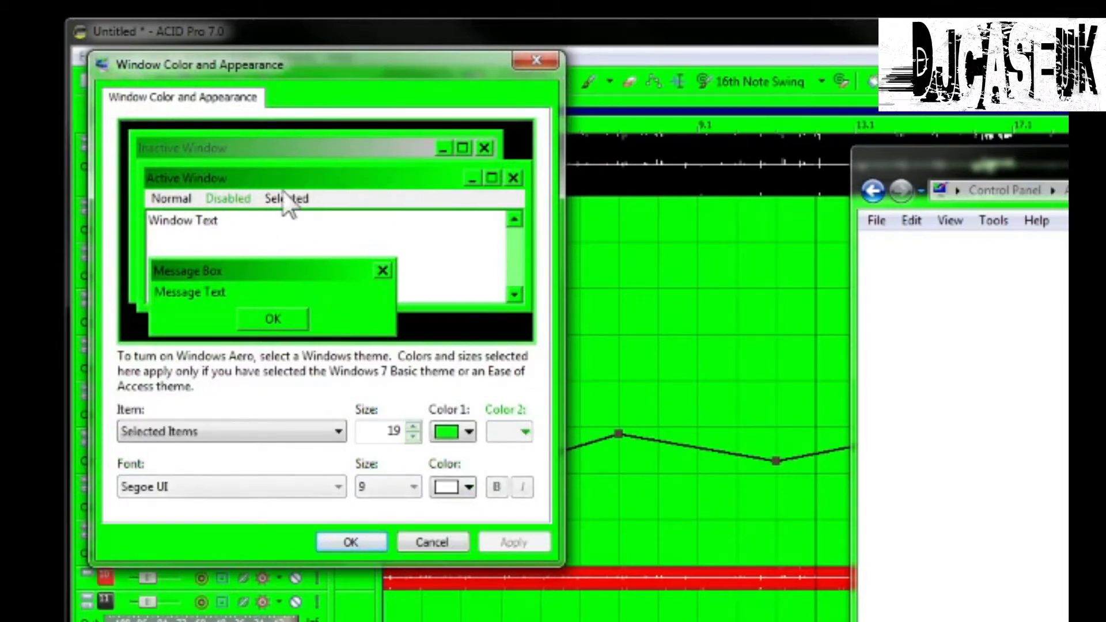
pyautogui.click(224, 200)
pyautogui.click(227, 234)
pyautogui.click(247, 196)
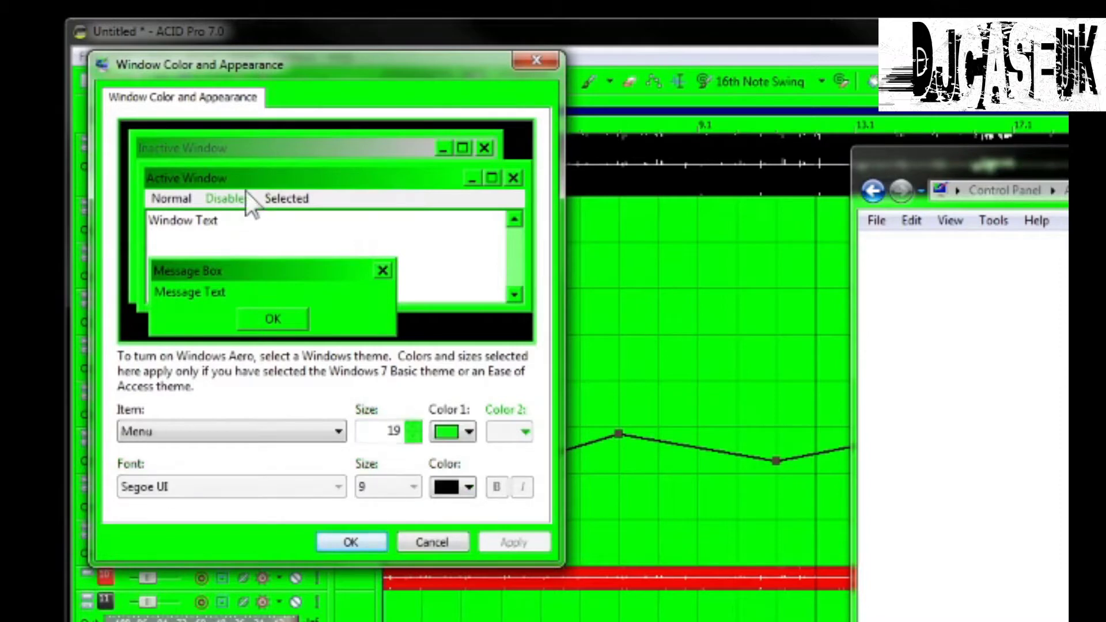
pyautogui.click(248, 169)
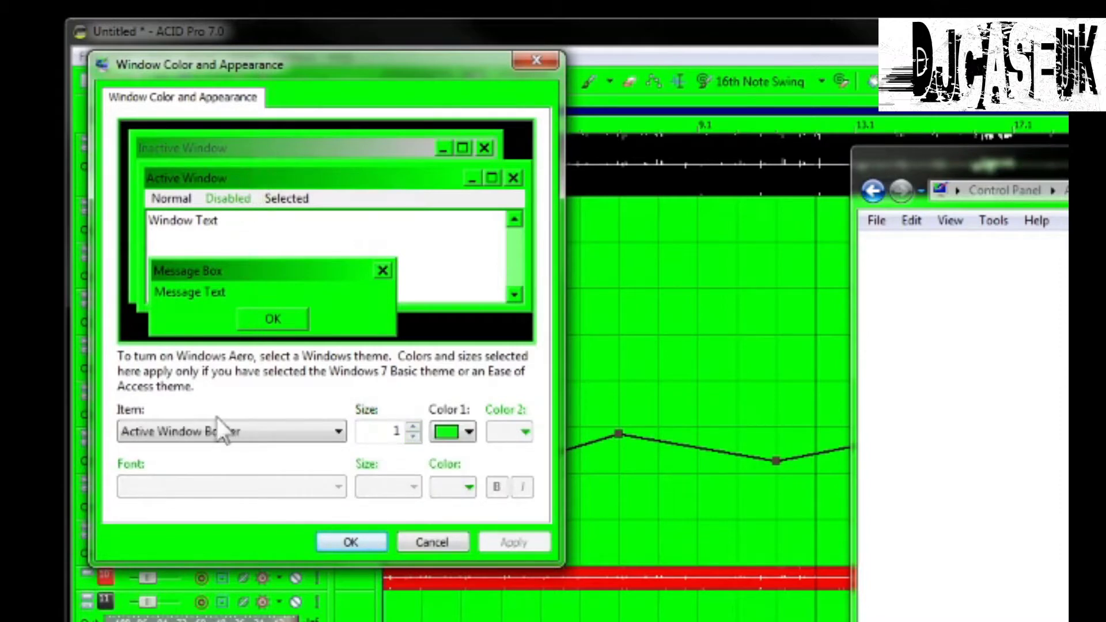
pyautogui.click(290, 230)
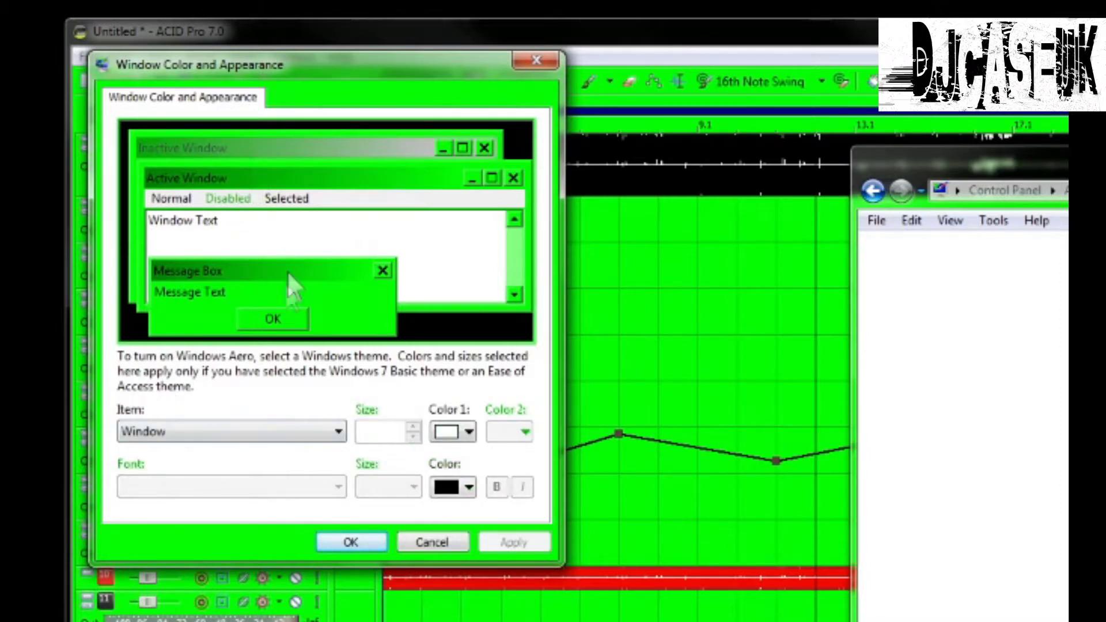
pyautogui.click(293, 321)
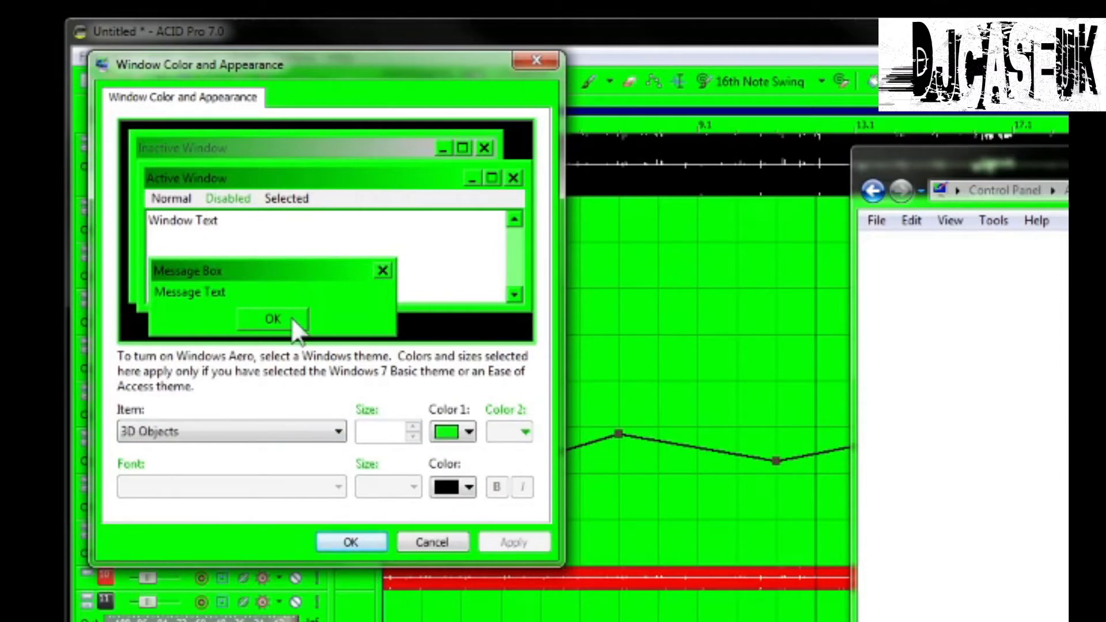
pyautogui.click(267, 431)
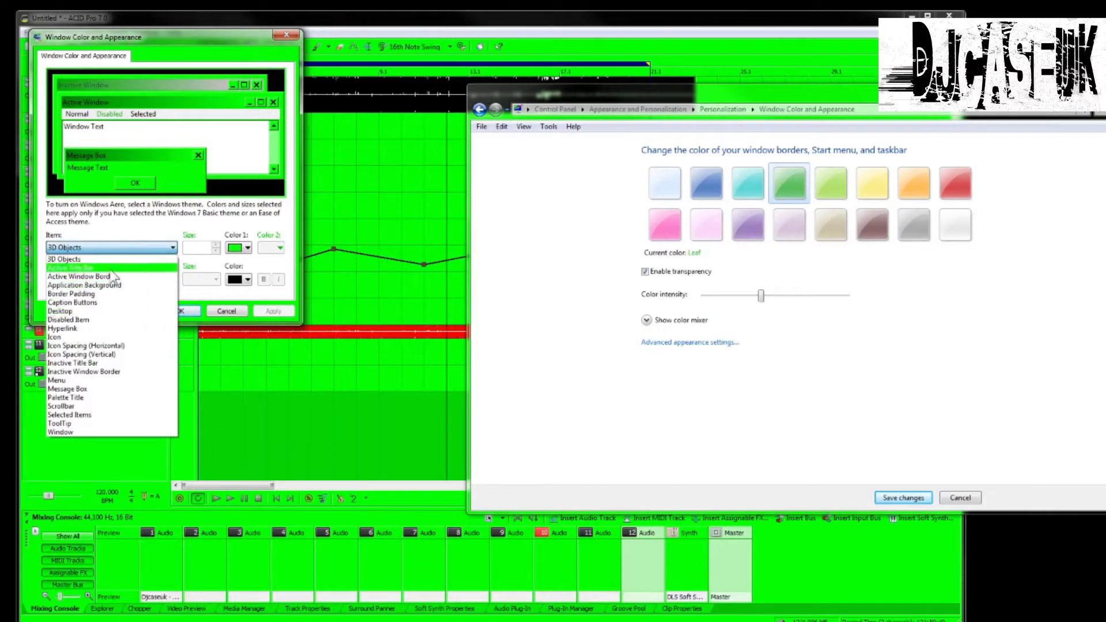
pyautogui.click(95, 260)
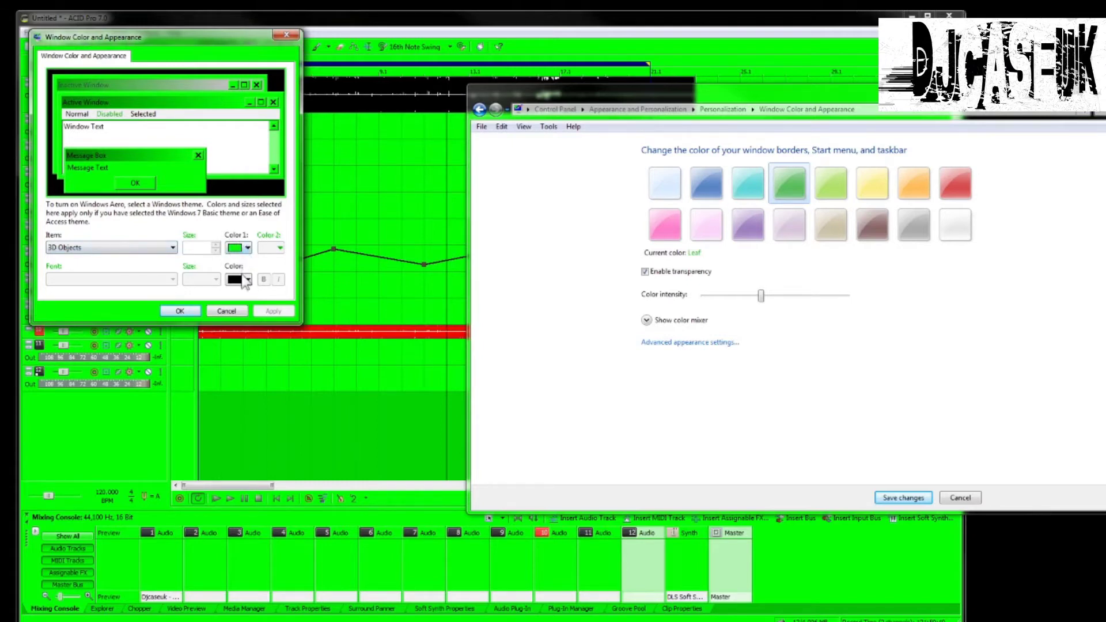
pyautogui.click(247, 248)
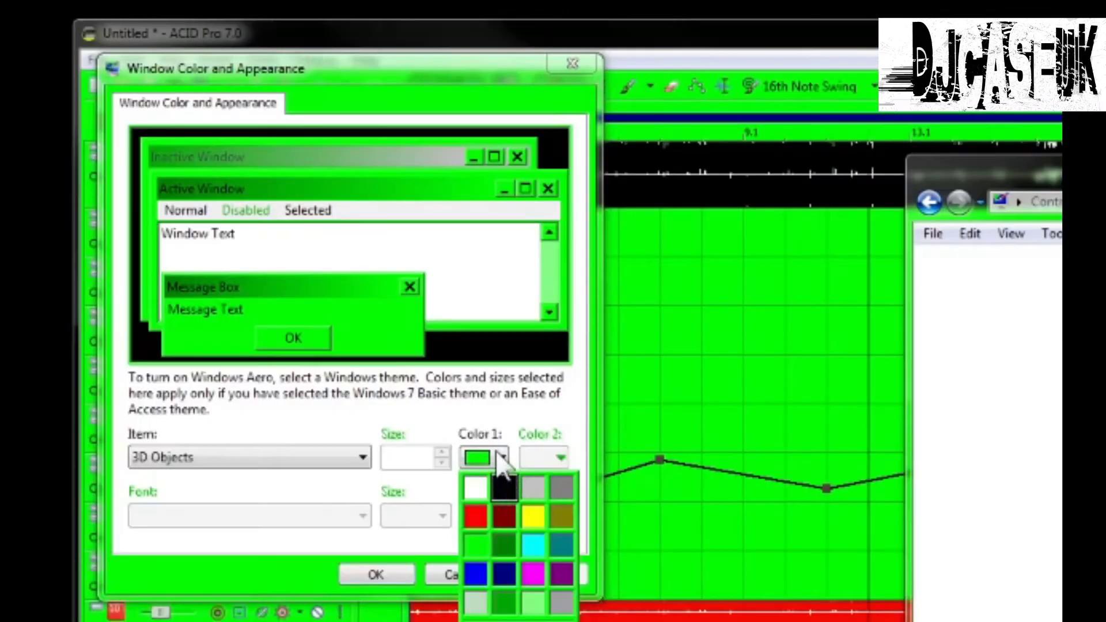
pyautogui.click(500, 459)
pyautogui.click(498, 513)
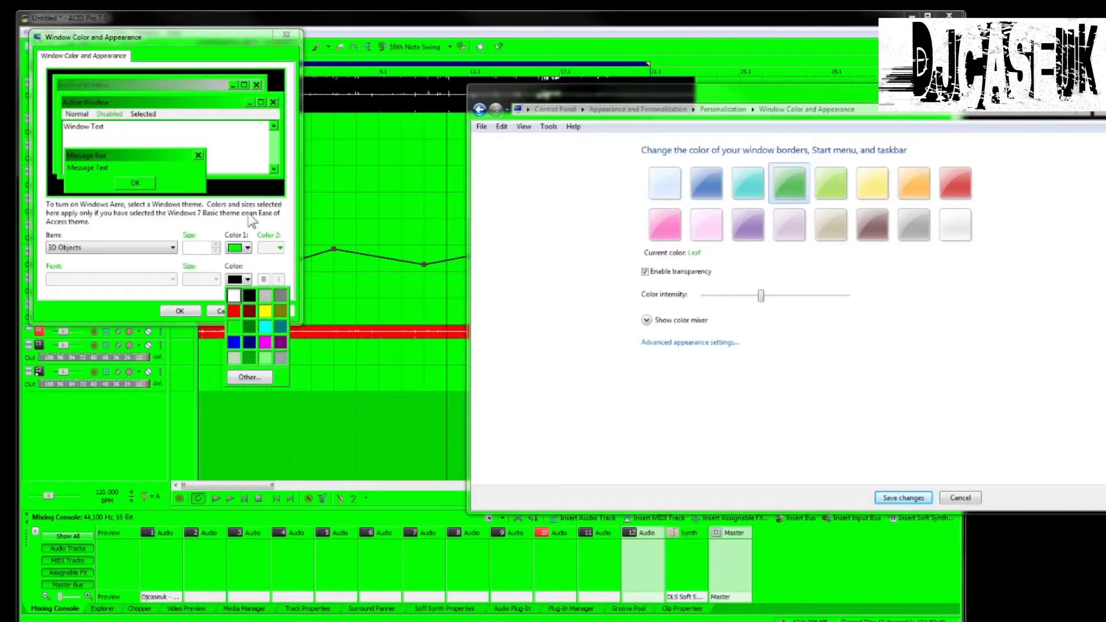
pyautogui.click(502, 458)
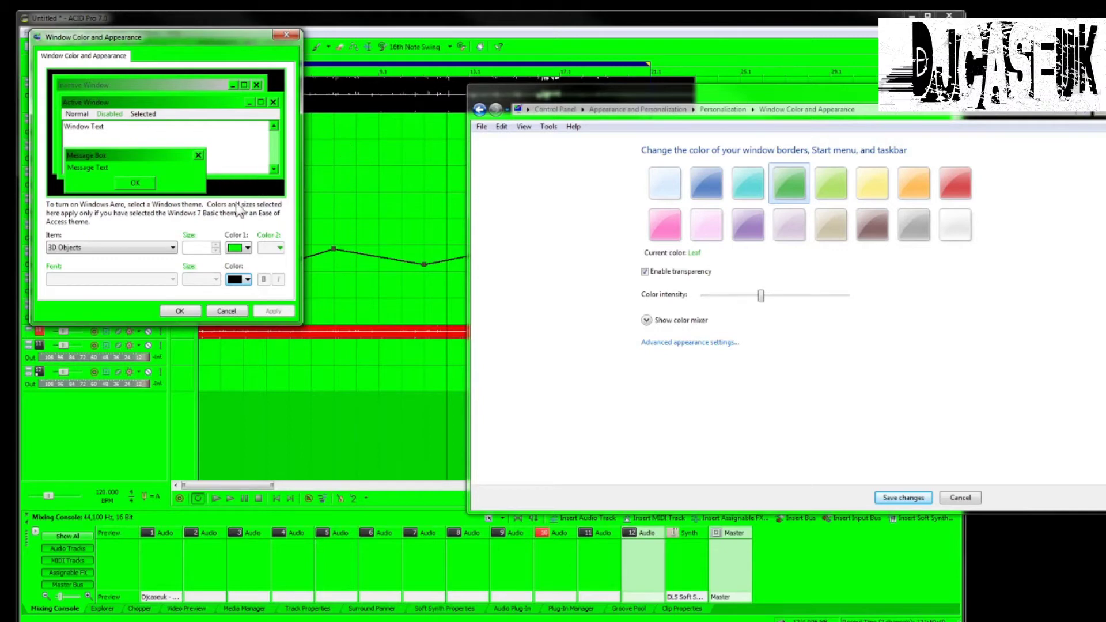
# Set 3D Objects Color 1 to grey and its font colour to white, then apply
pyautogui.click(247, 247)
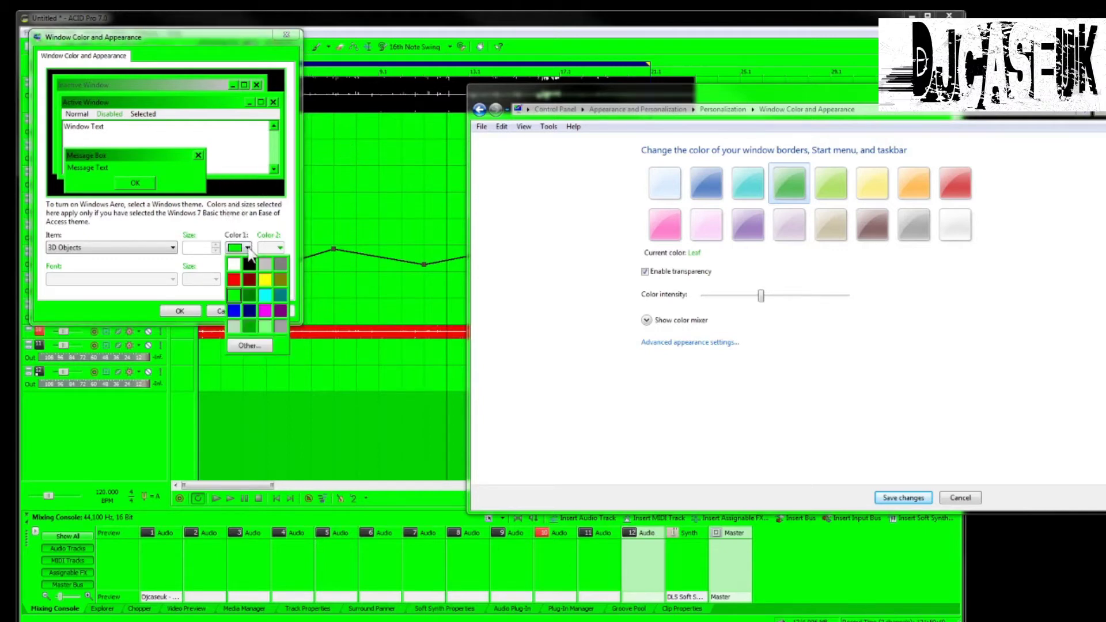
pyautogui.click(280, 265)
pyautogui.click(247, 280)
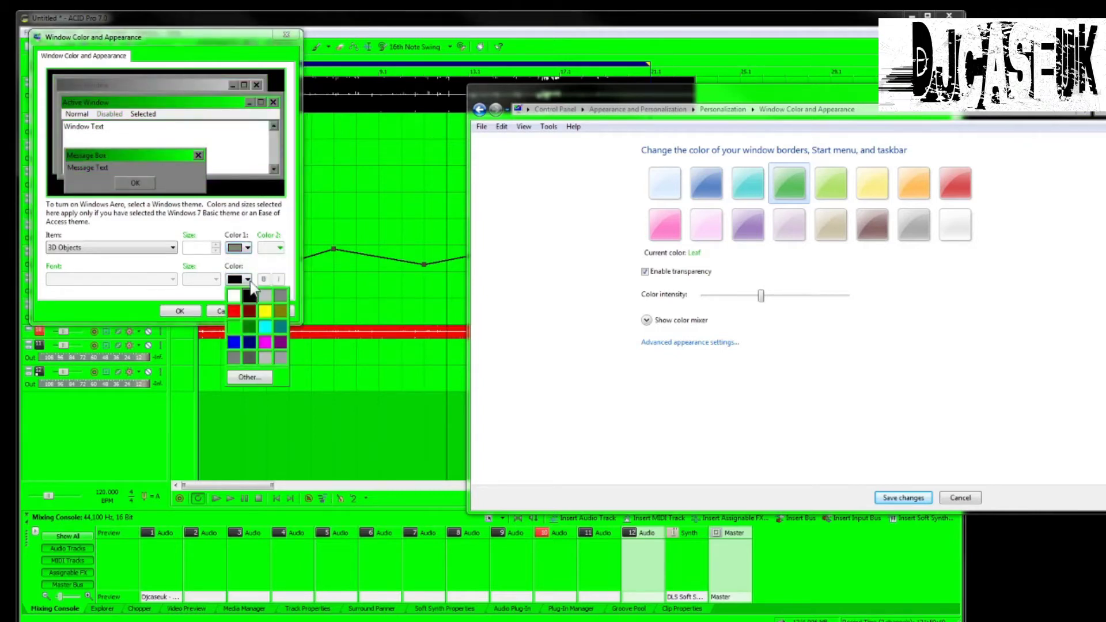
pyautogui.click(241, 295)
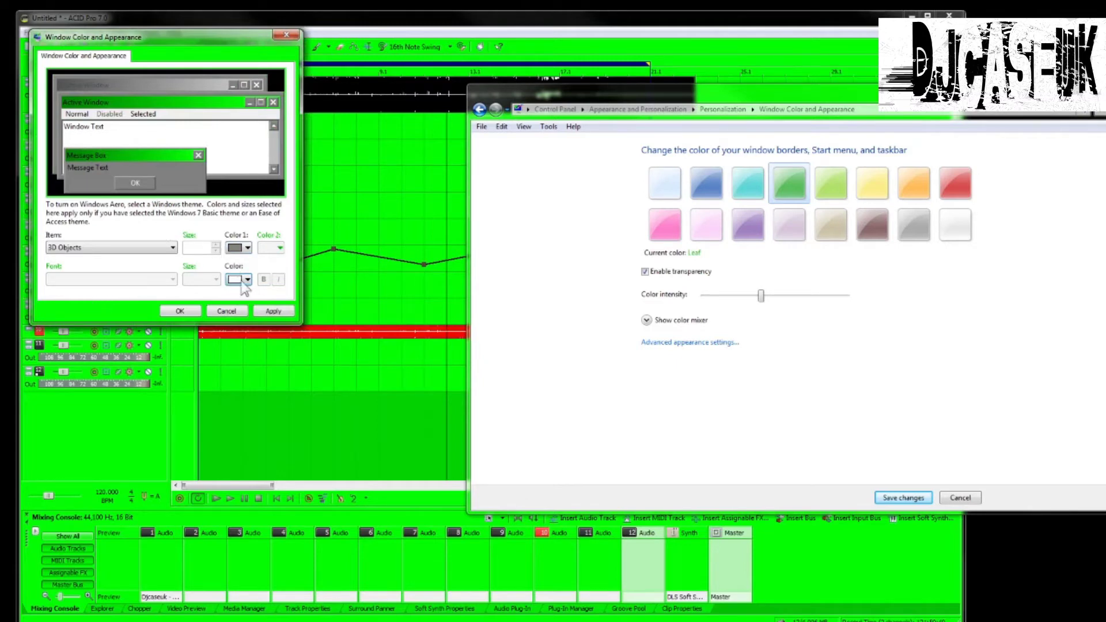
pyautogui.click(265, 314)
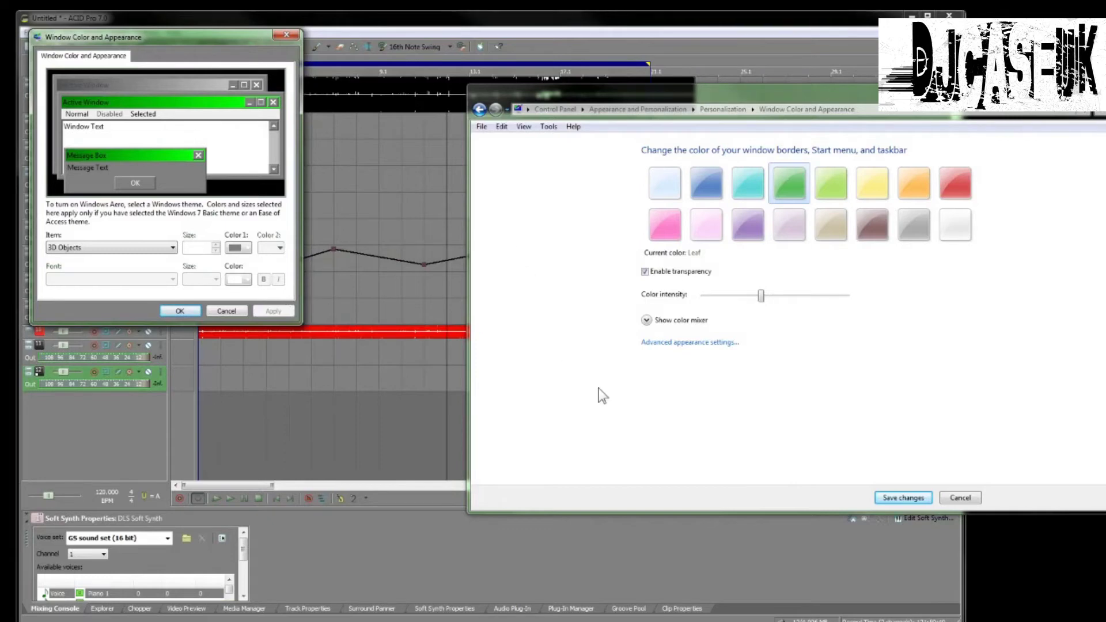
# Return to Personalization, focus ACID Pro, and show the Mixing Console with Ctrl+Alt+X
pyautogui.click(952, 497)
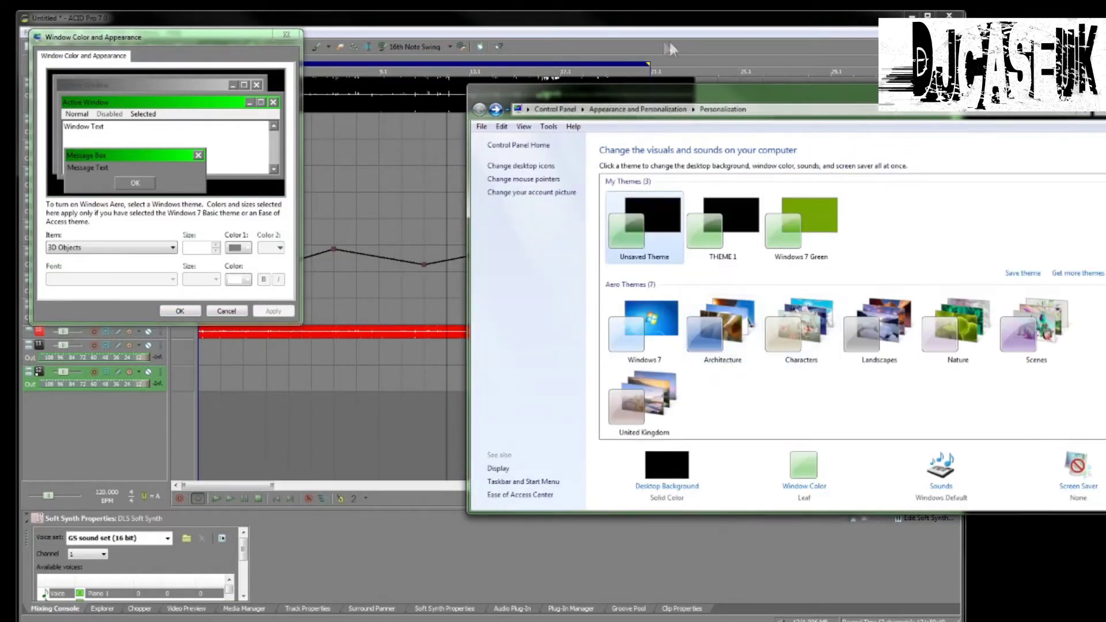
pyautogui.click(668, 43)
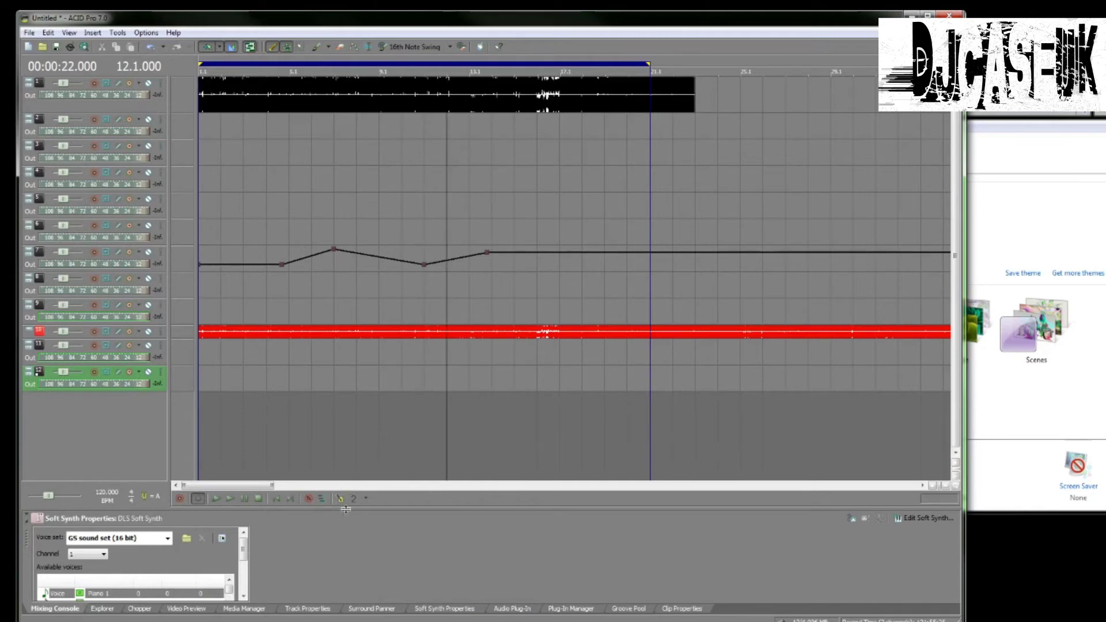
pyautogui.hotkey('ctrl', 'alt', 'x')
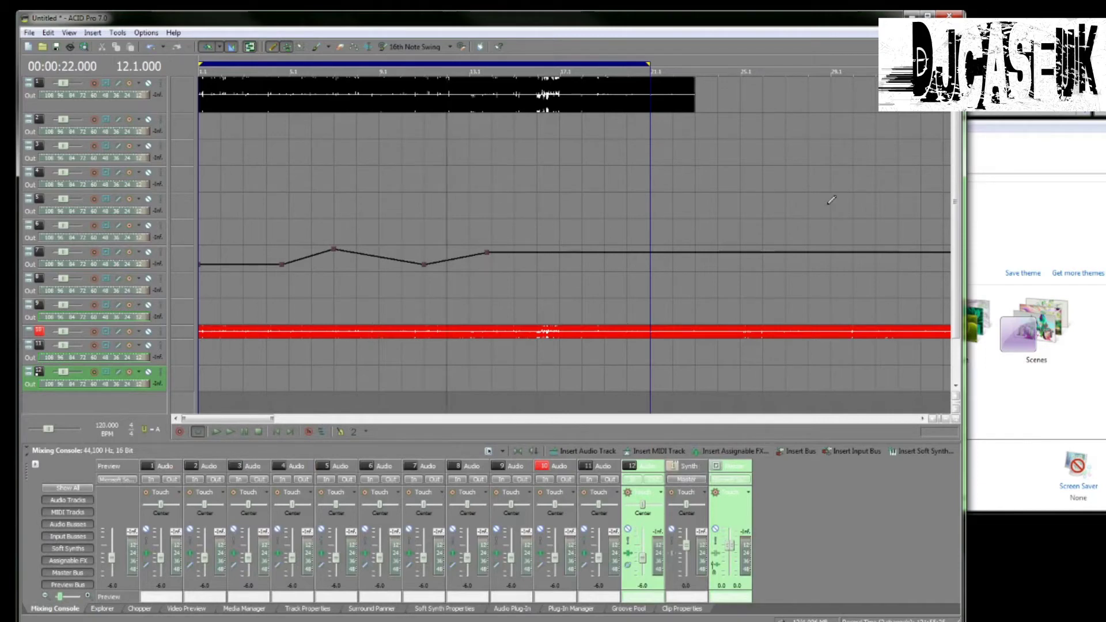
# Reopen Window Color via Personalize, set 3D Objects Color 1 to white, apply and save
pyautogui.rightClick(973, 81)
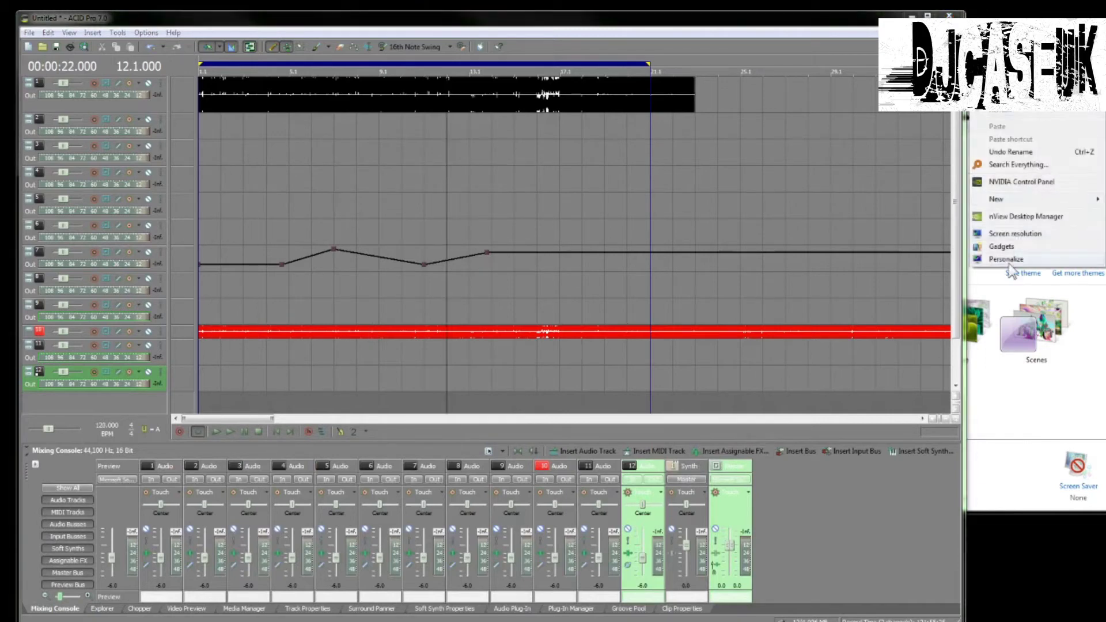
pyautogui.click(1008, 261)
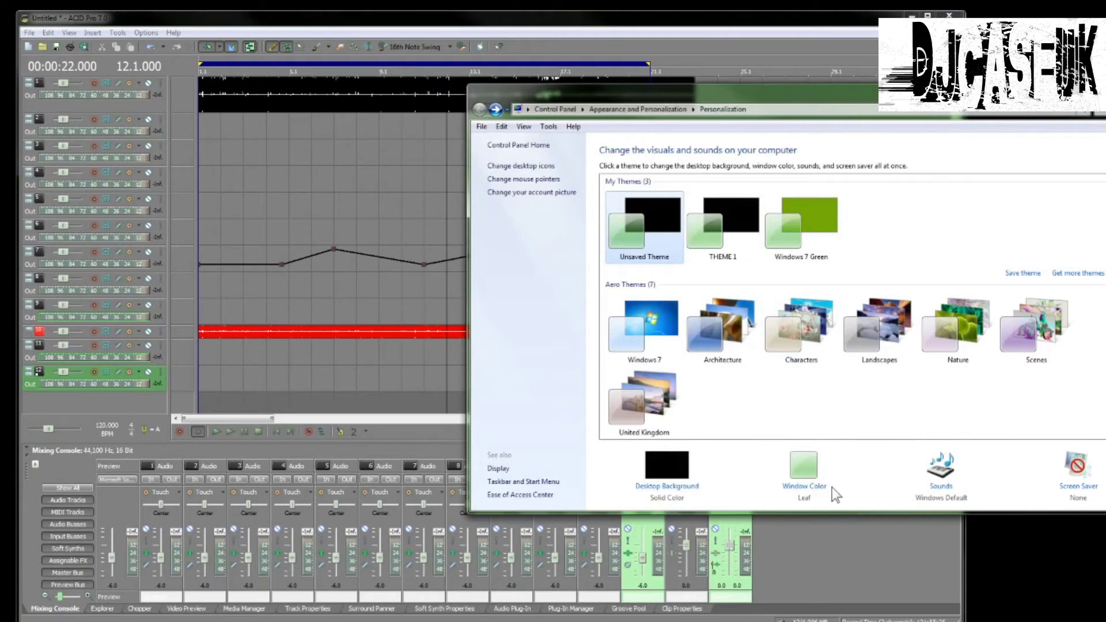
pyautogui.click(820, 494)
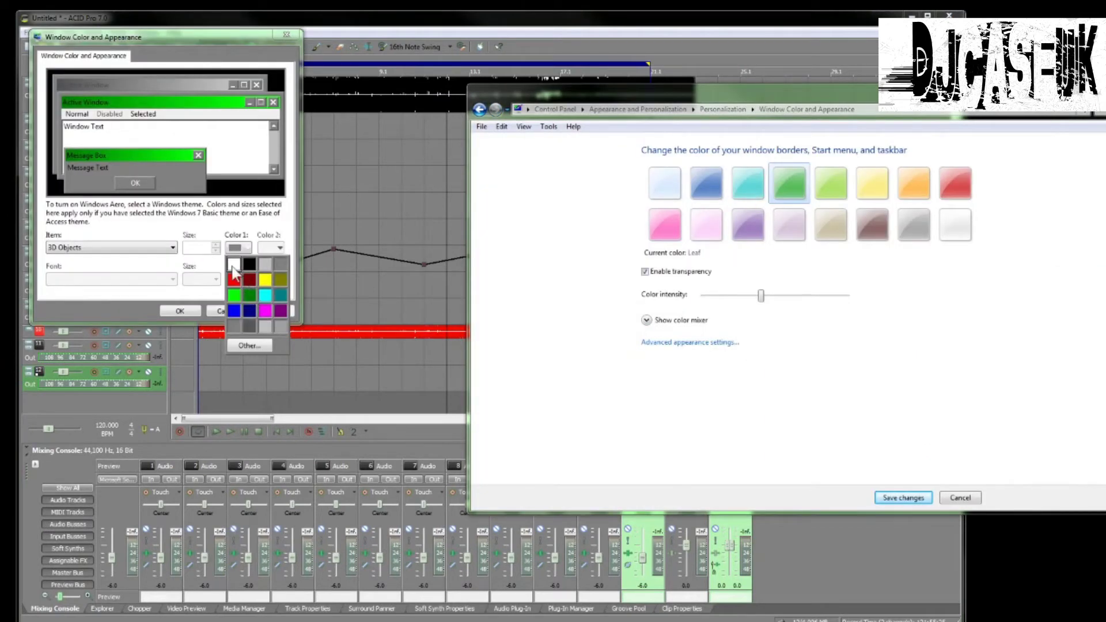
pyautogui.click(234, 264)
pyautogui.click(268, 311)
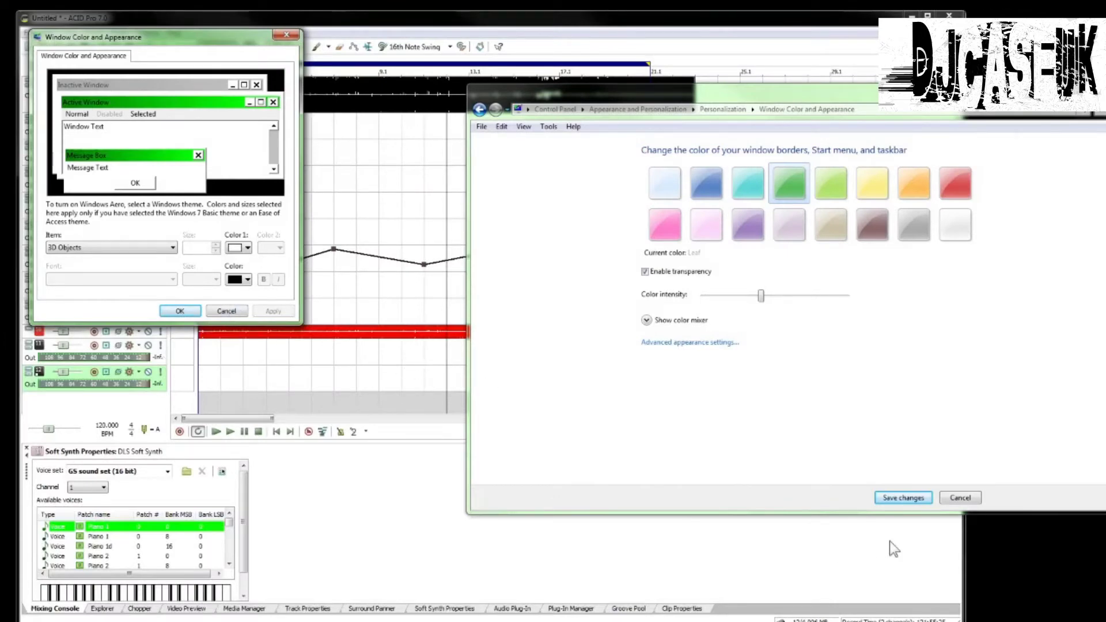
pyautogui.click(925, 497)
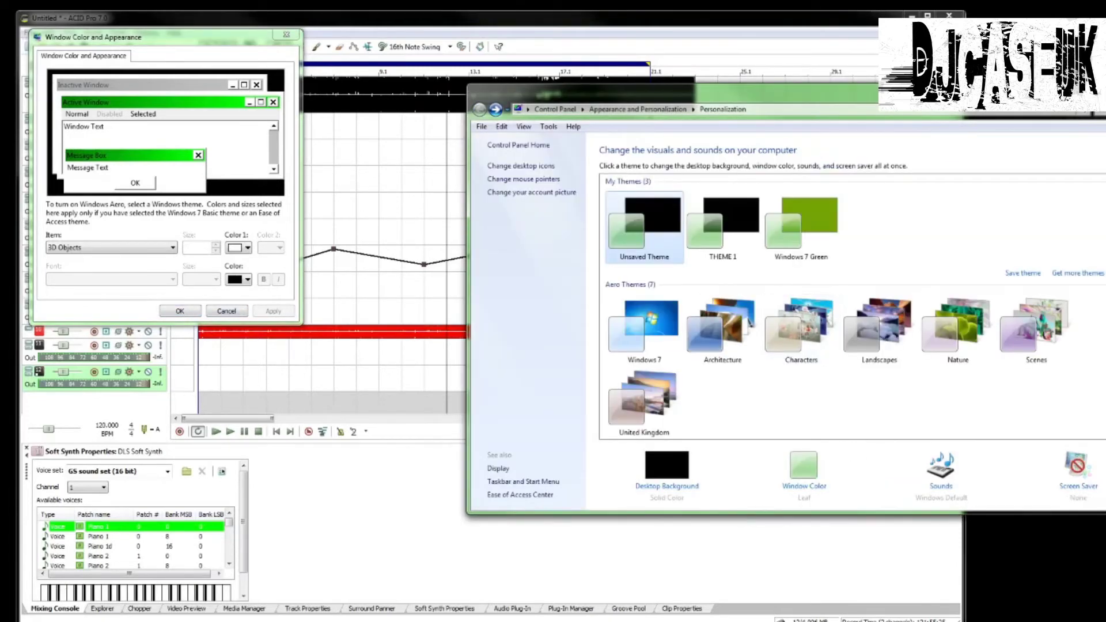
# Close the appearance windows and draw one-bar events on track 1 at bars 29, 33 and 37
pyautogui.hotkey('alt', 'F4')
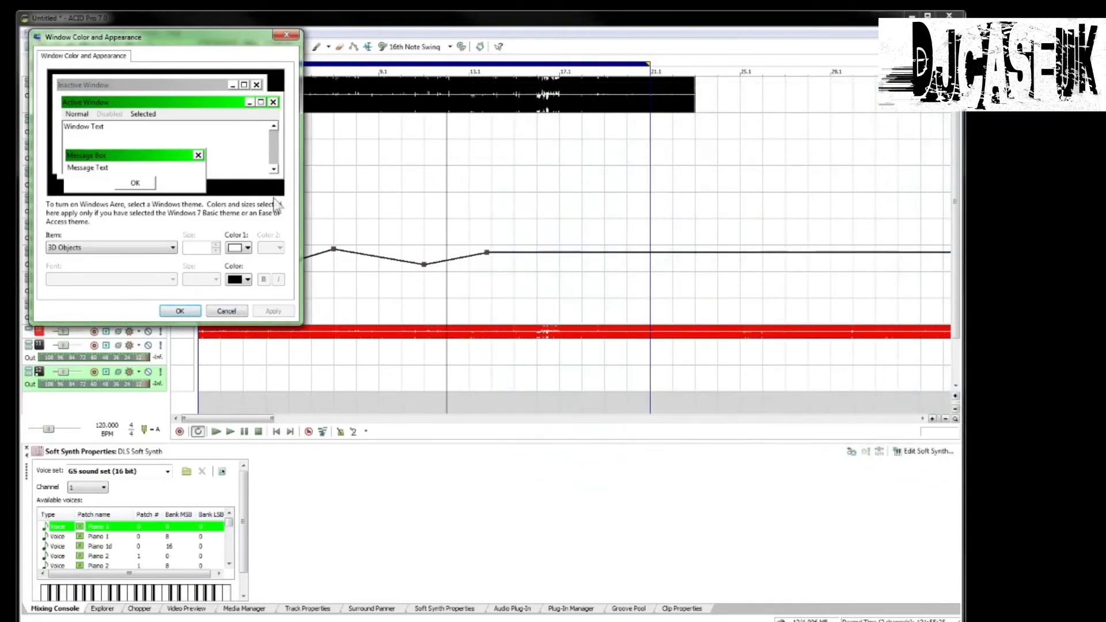
pyautogui.click(198, 310)
pyautogui.scroll(-5, 385, 200)
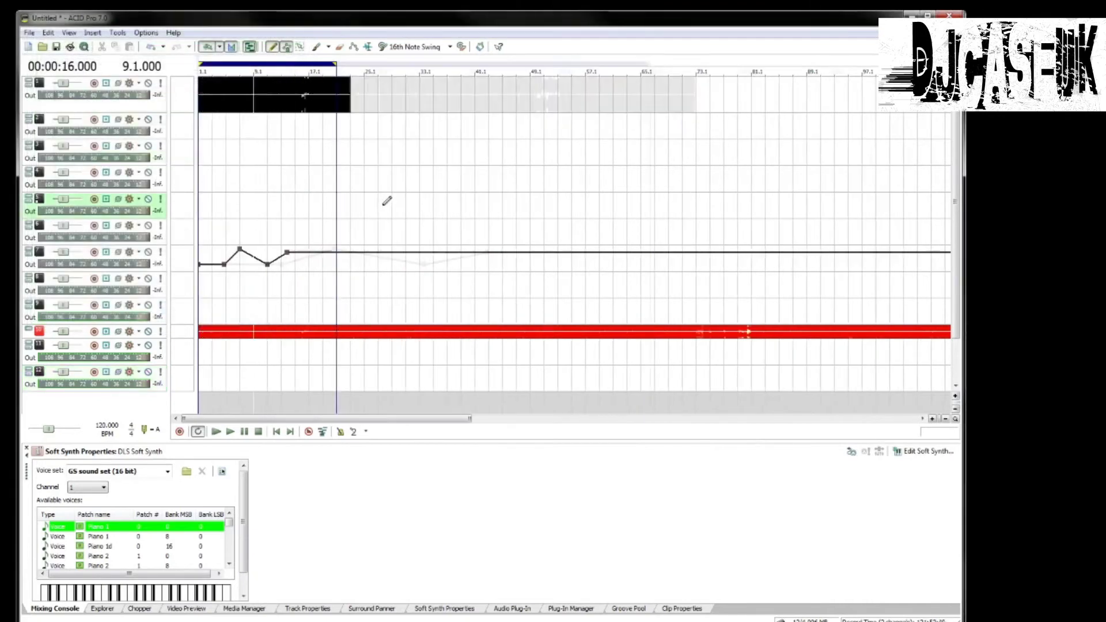
pyautogui.scroll(3, 452, 119)
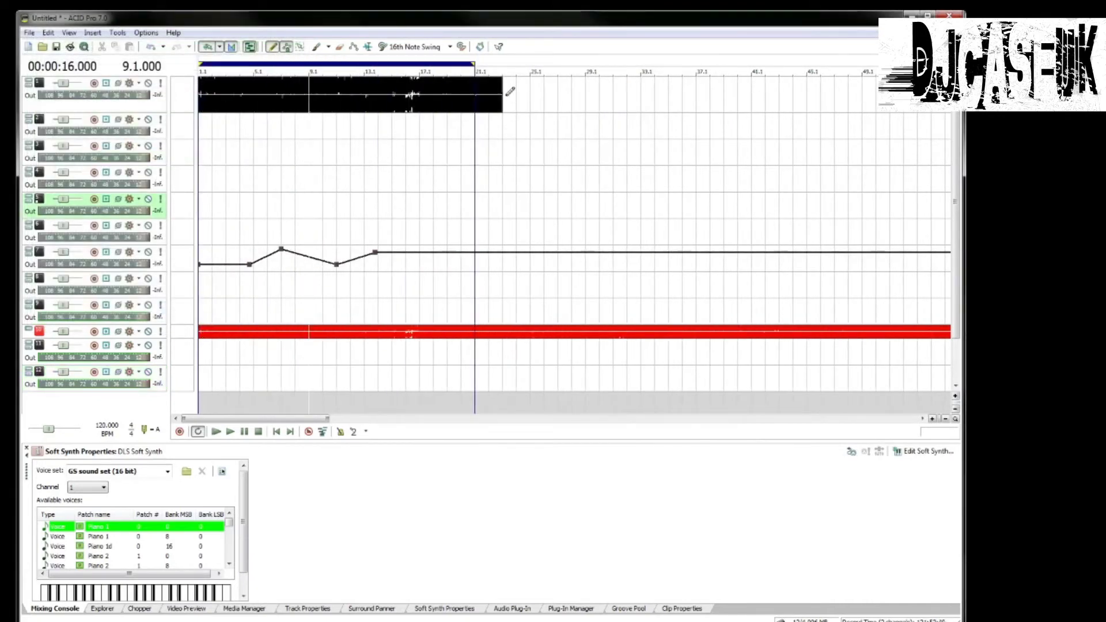
pyautogui.scroll(1, 507, 97)
pyautogui.click(724, 95)
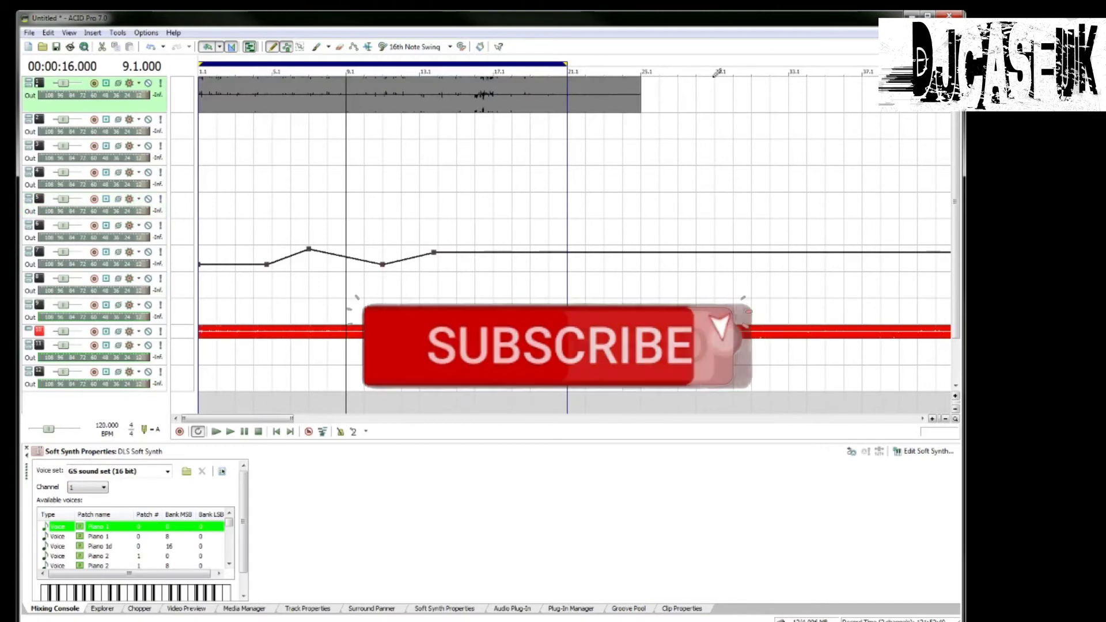
pyautogui.click(804, 95)
pyautogui.click(876, 95)
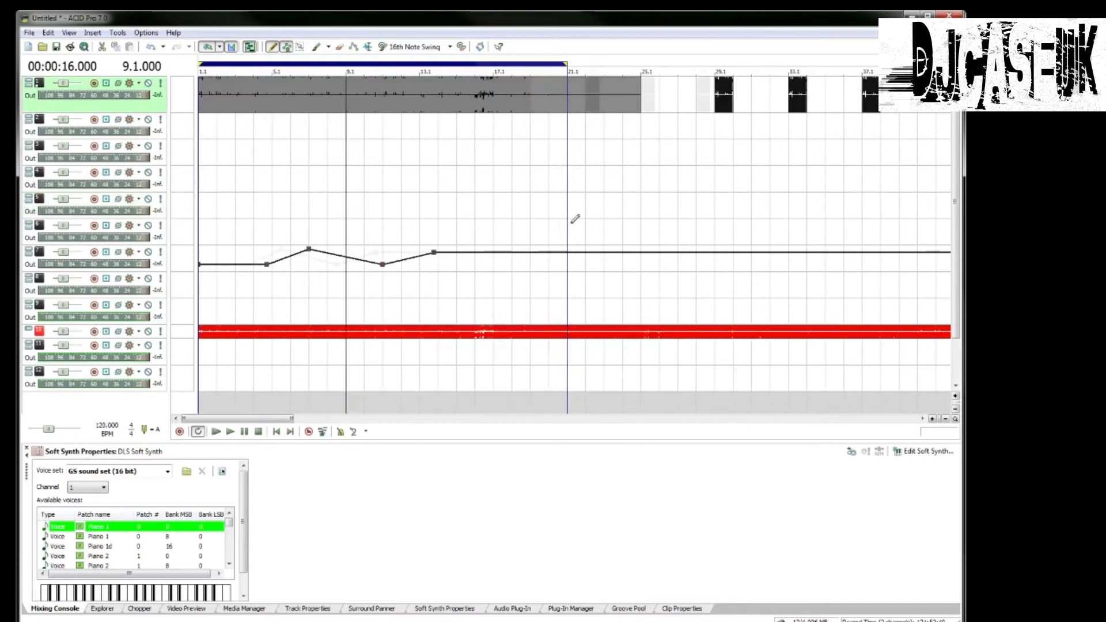
# Select the red clip and track 9, then make track 10 the active track
pyautogui.scroll(-5, 520, 197)
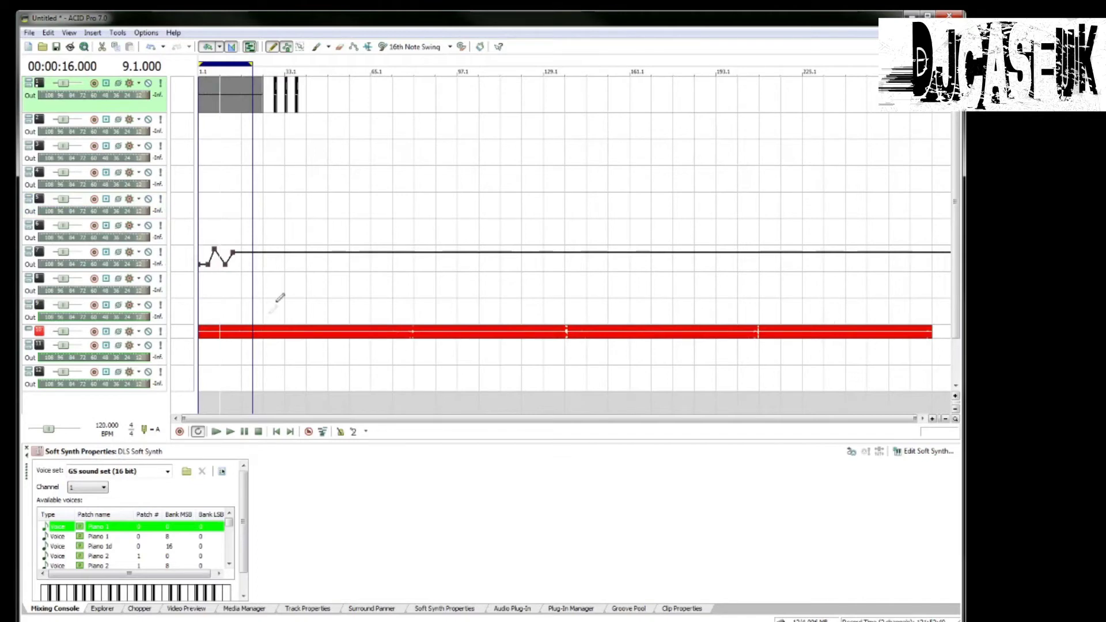
pyautogui.click(291, 334)
pyautogui.click(287, 302)
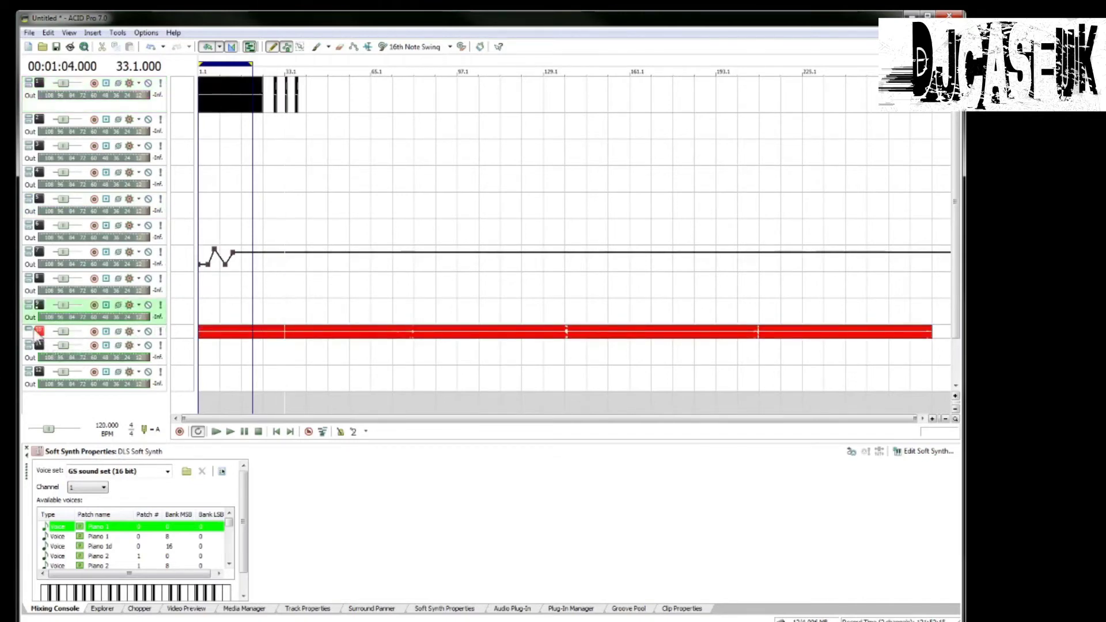
pyautogui.click(52, 332)
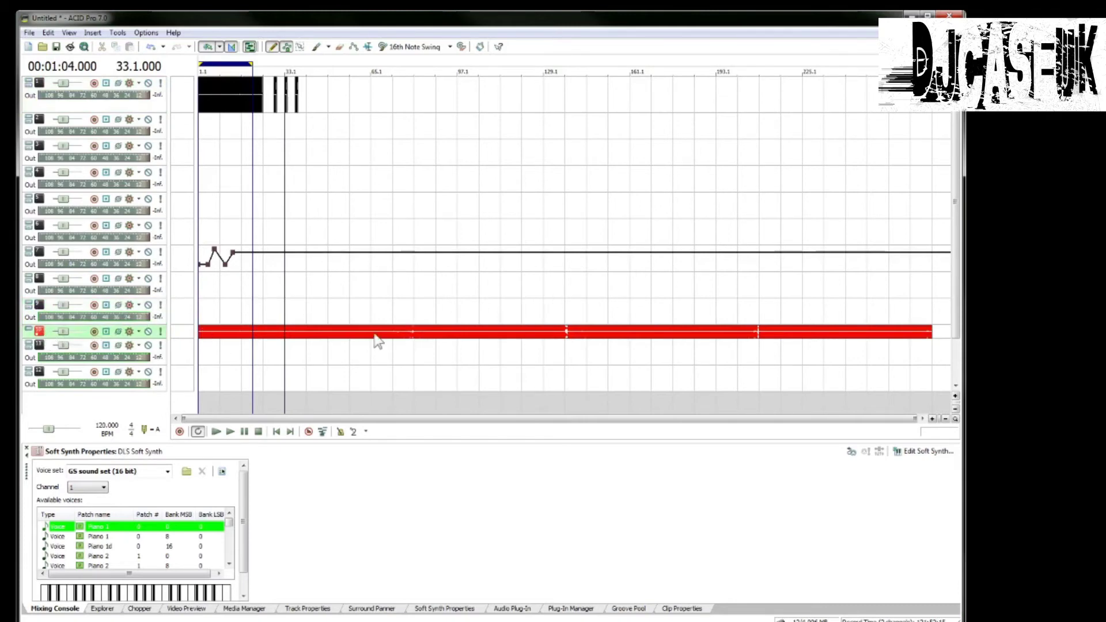
# Open the Display preferences and select the Color C track colour slot
pyautogui.rightClick(129, 400)
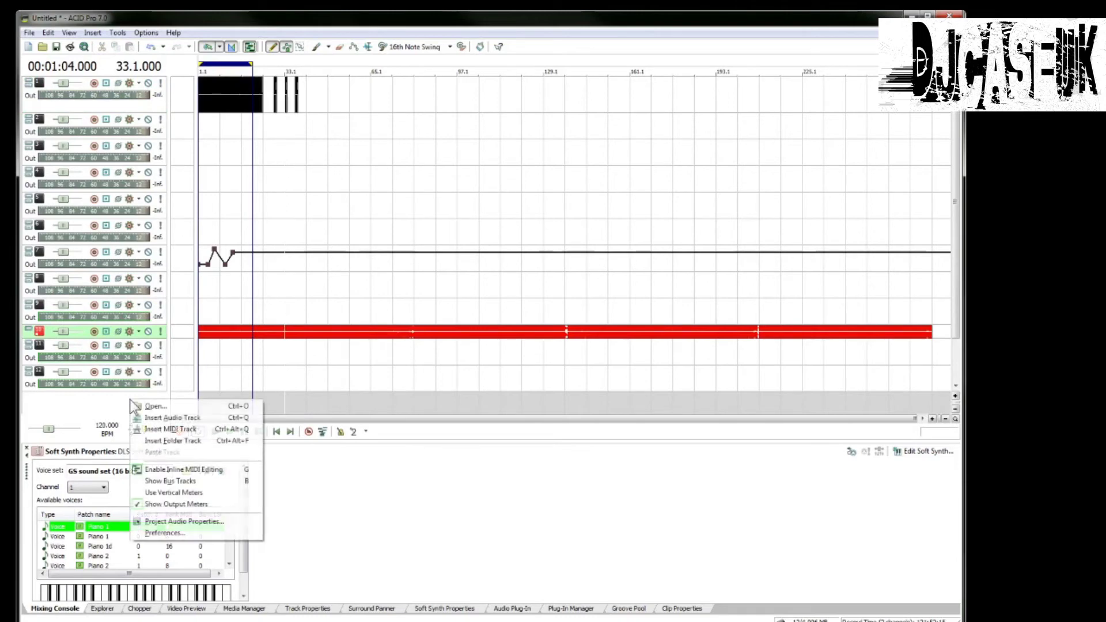
pyautogui.click(81, 401)
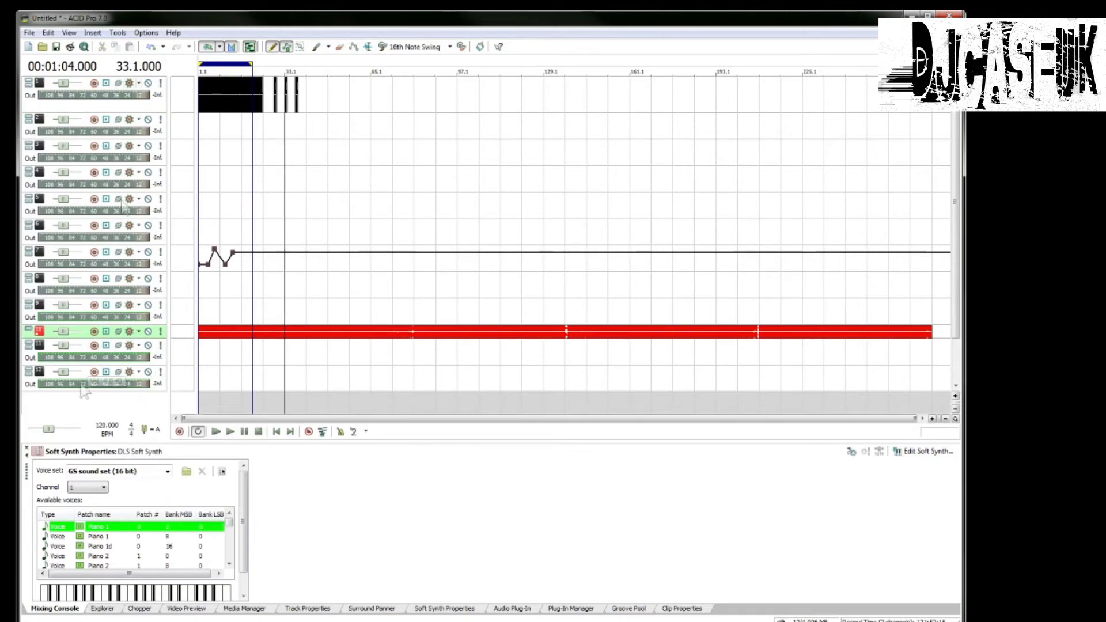
pyautogui.click(145, 34)
pyautogui.click(167, 233)
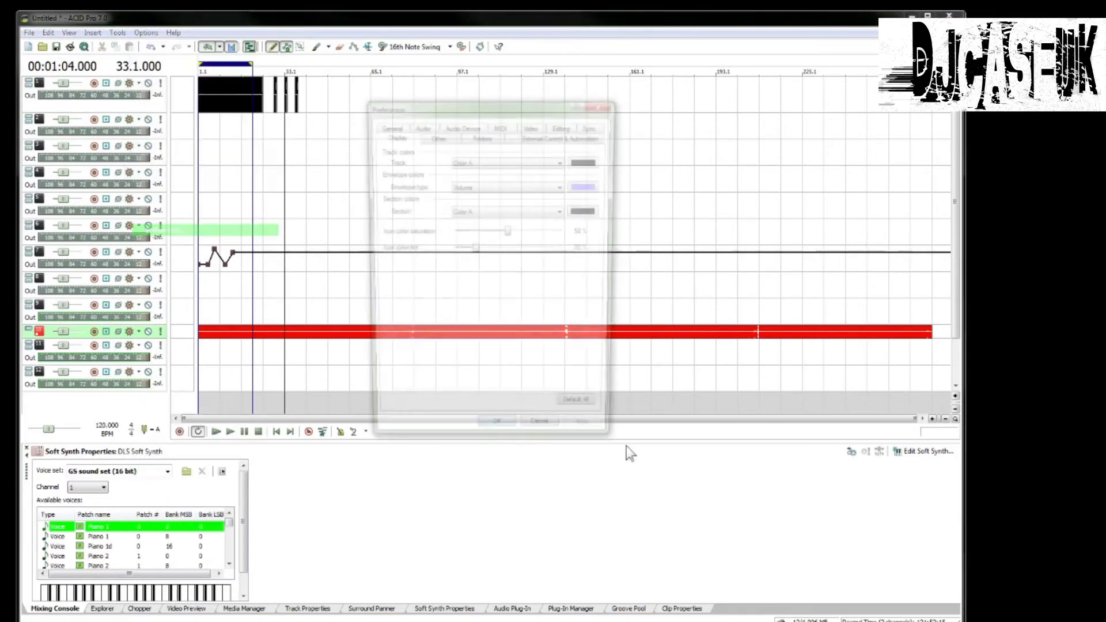
pyautogui.click(587, 160)
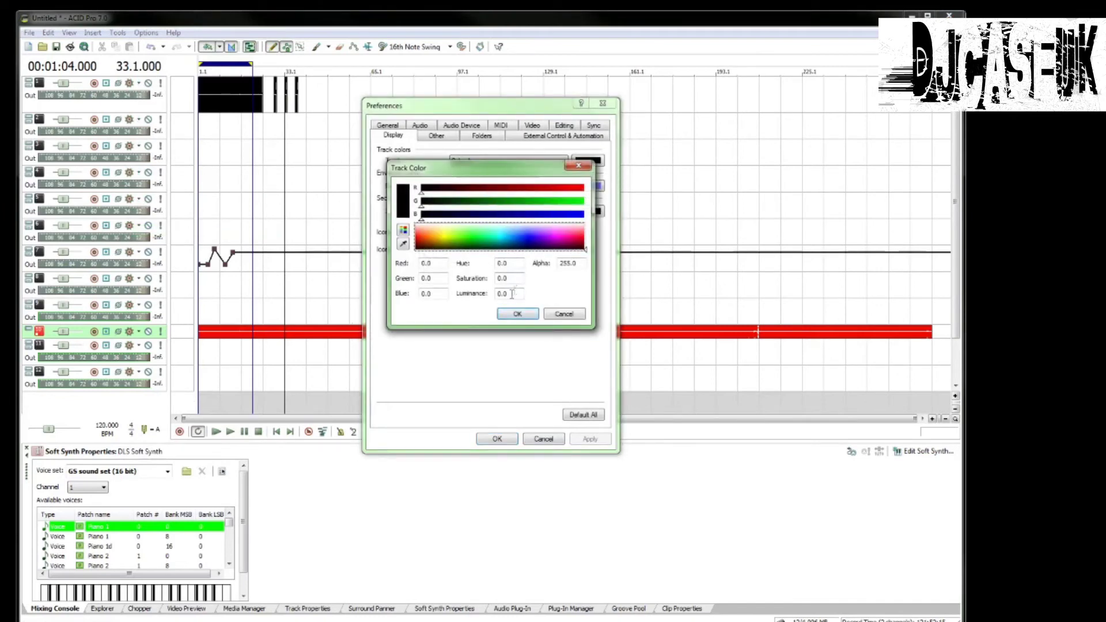
pyautogui.click(519, 315)
pyautogui.click(550, 162)
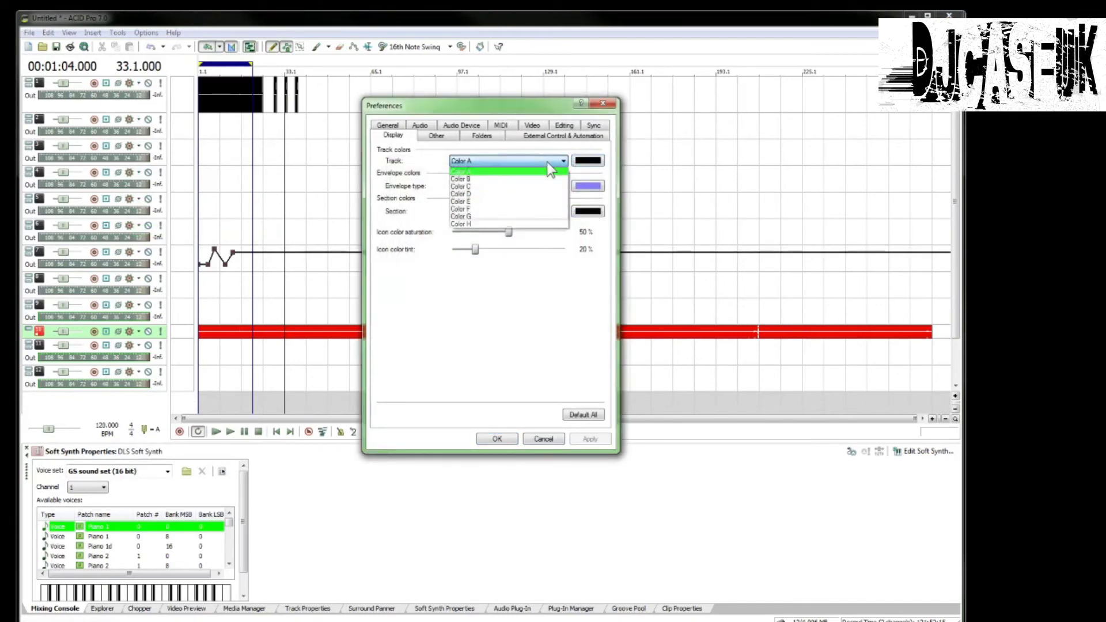
pyautogui.click(542, 179)
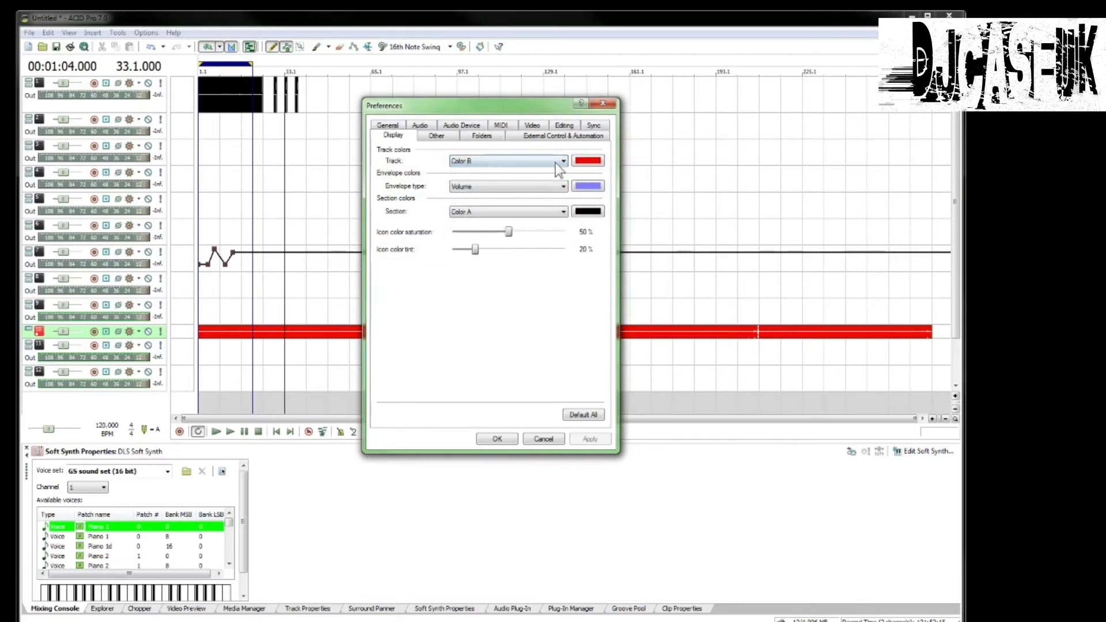
pyautogui.click(555, 163)
pyautogui.click(530, 179)
# Set Color C to bright green and confirm both dialogs
pyautogui.click(588, 161)
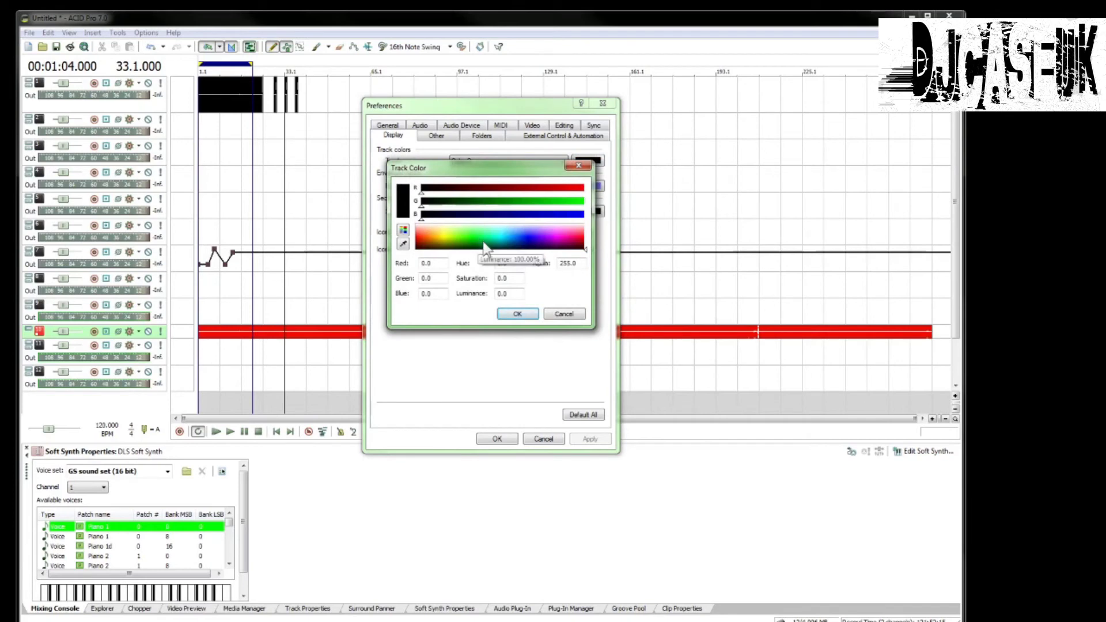
pyautogui.click(474, 237)
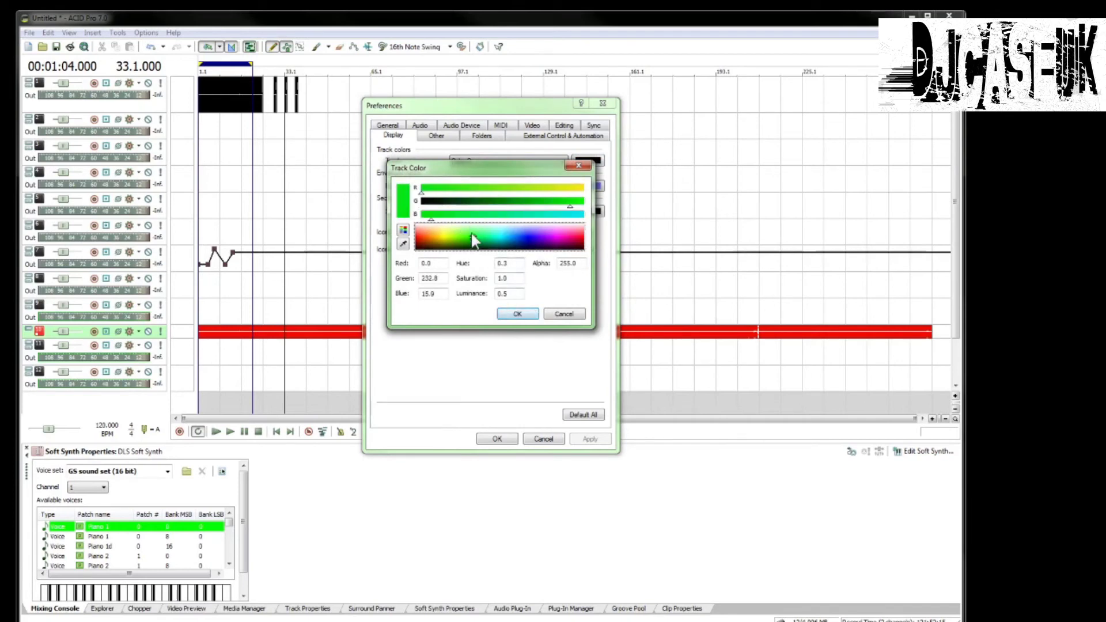
pyautogui.click(473, 239)
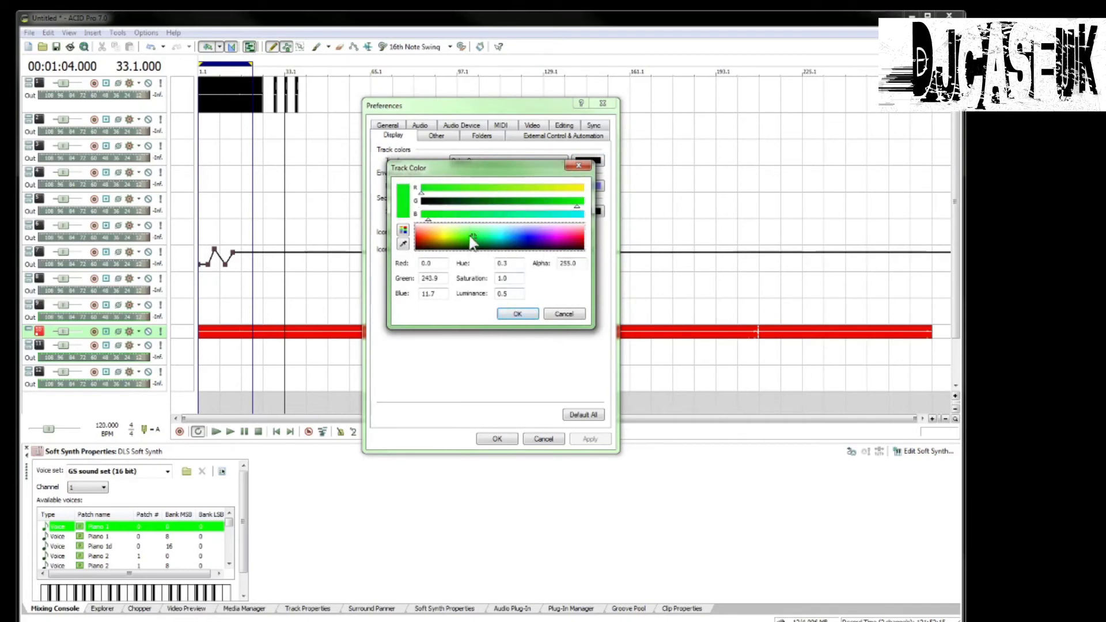
pyautogui.click(515, 312)
pyautogui.click(499, 439)
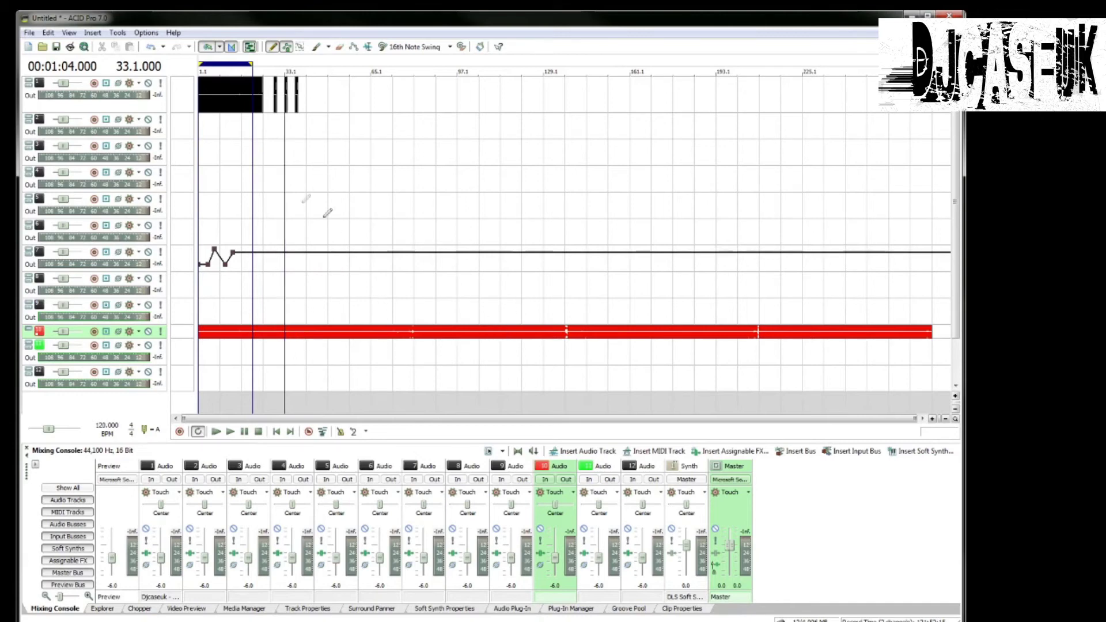
# Select the track 1 event and place the cursor at bar 49 (00:01:36.000)
pyautogui.click(242, 93)
pyautogui.click(329, 89)
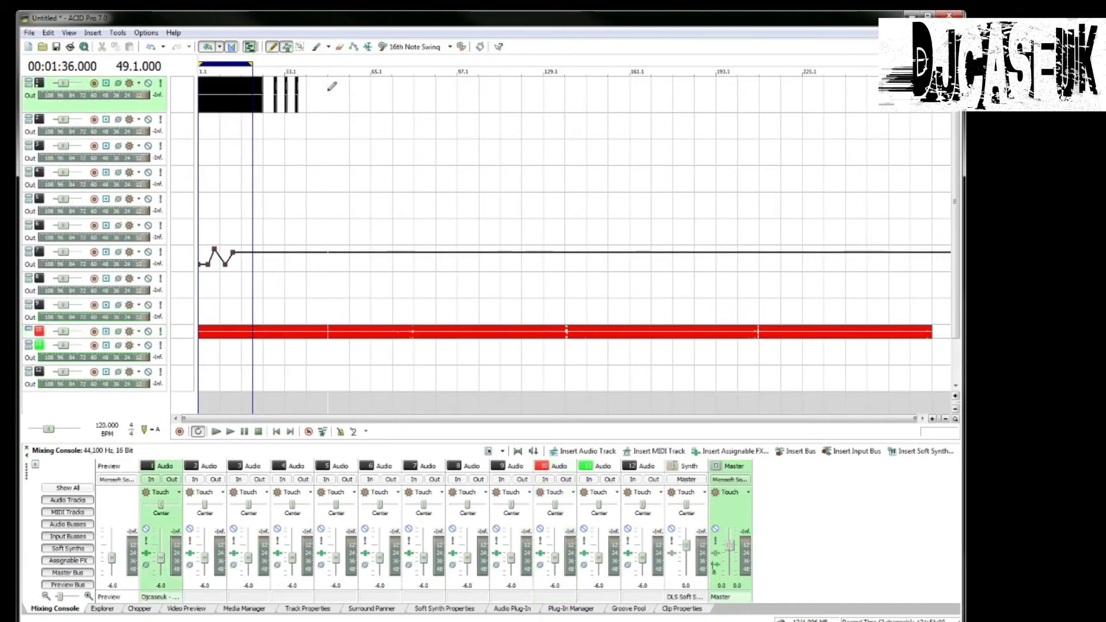
pyautogui.scroll(5, 334, 98)
pyautogui.scroll(-5, 337, 103)
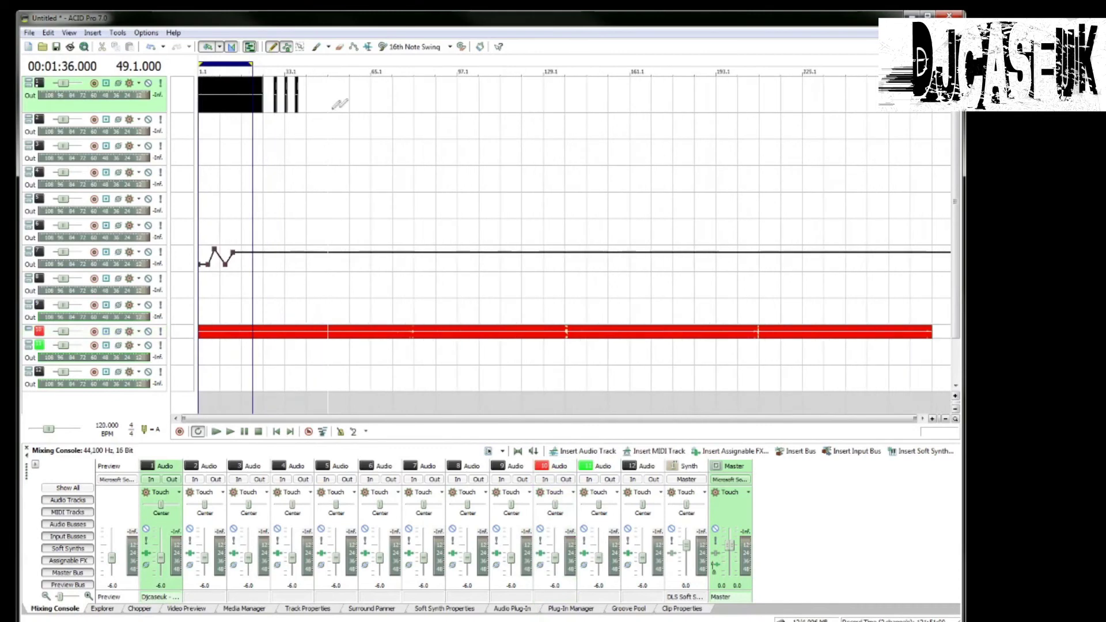
pyautogui.scroll(3, 277, 96)
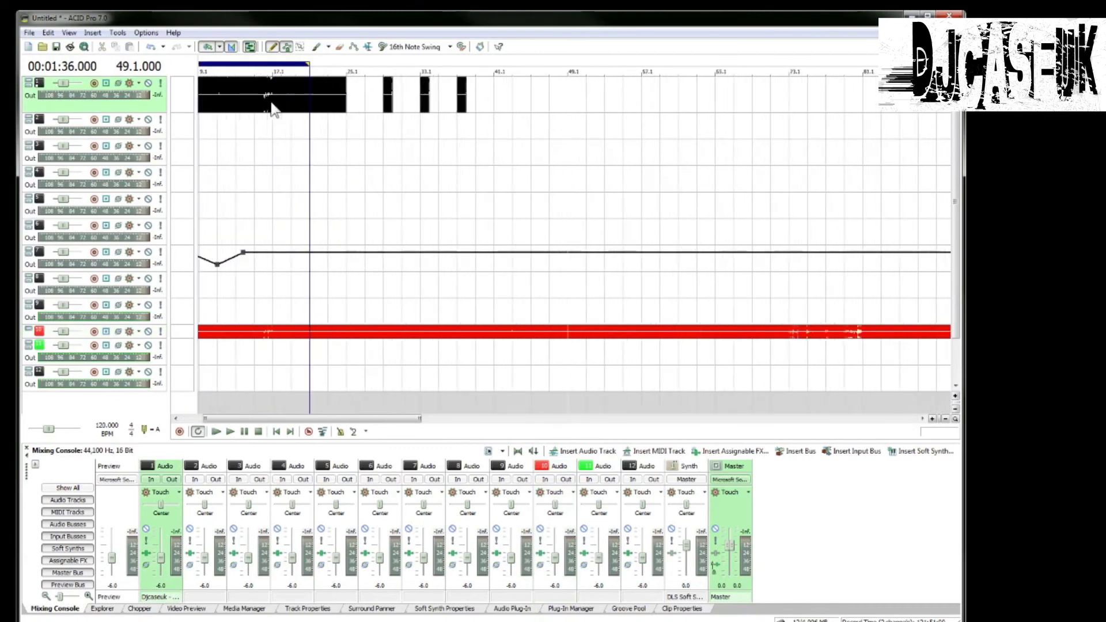
pyautogui.scroll(-3, 340, 116)
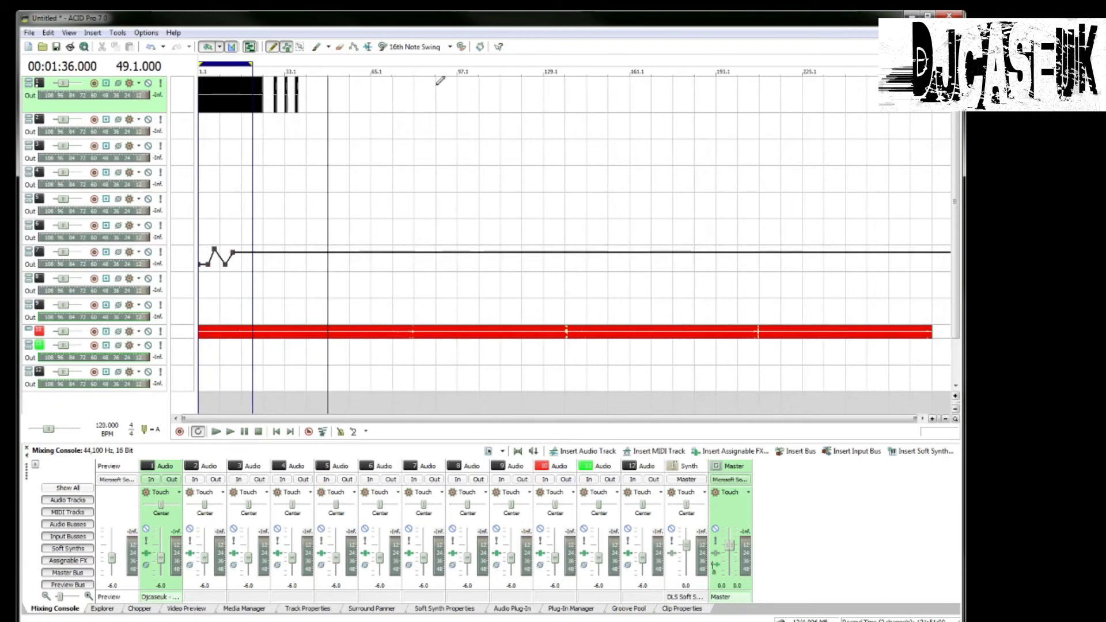
# Reopen Personalization, check 3D Objects in advanced appearance, cancel, and move the window up-left
pyautogui.rightClick(972, 192)
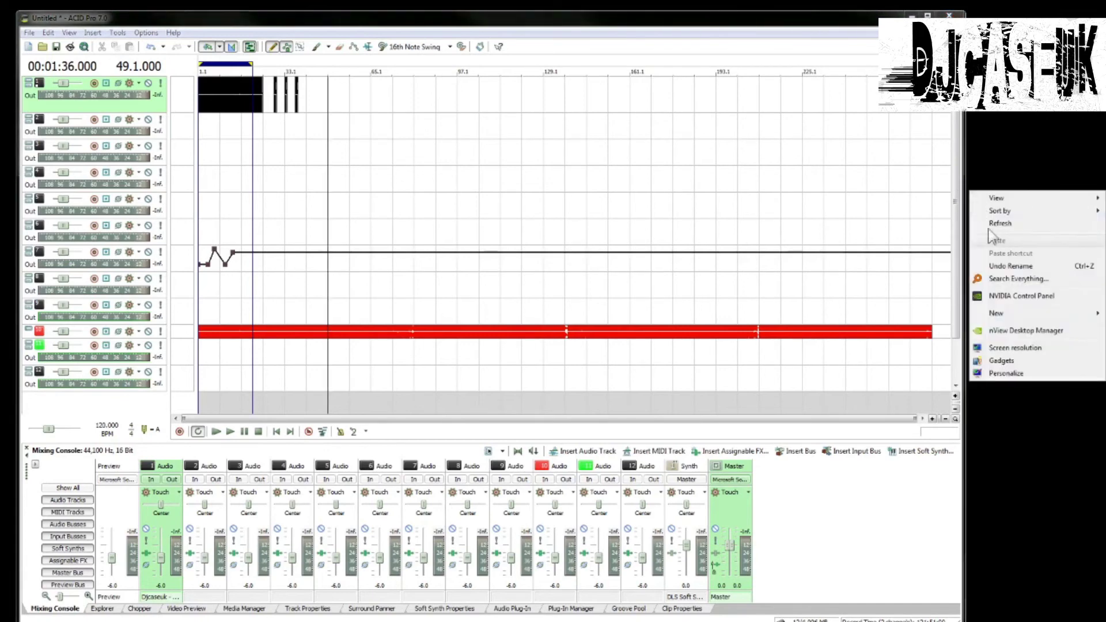
pyautogui.click(1008, 370)
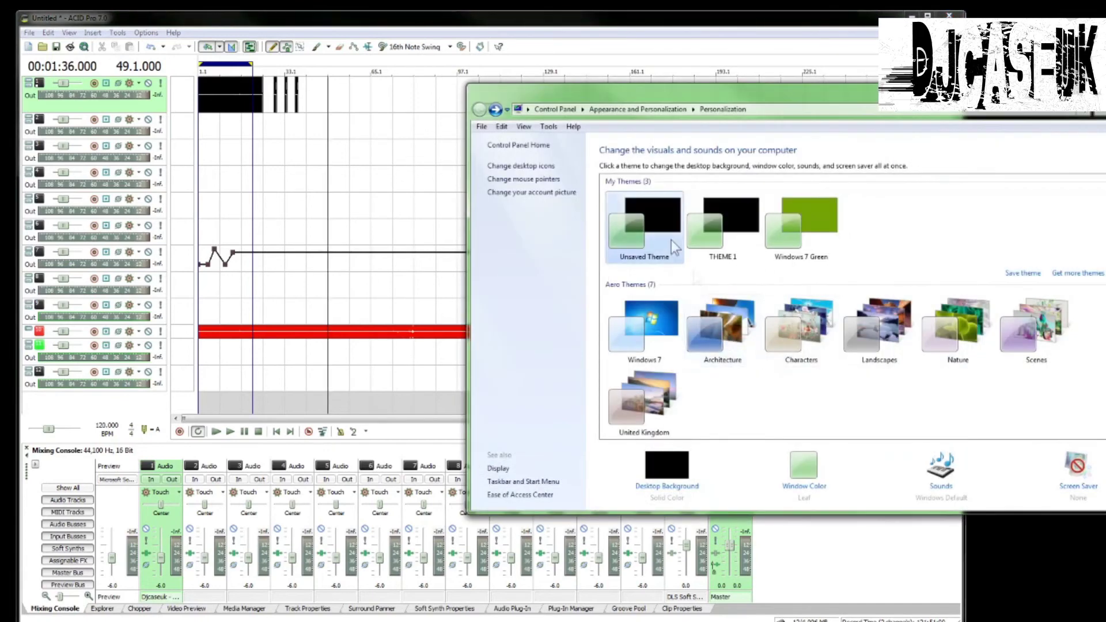
pyautogui.click(798, 490)
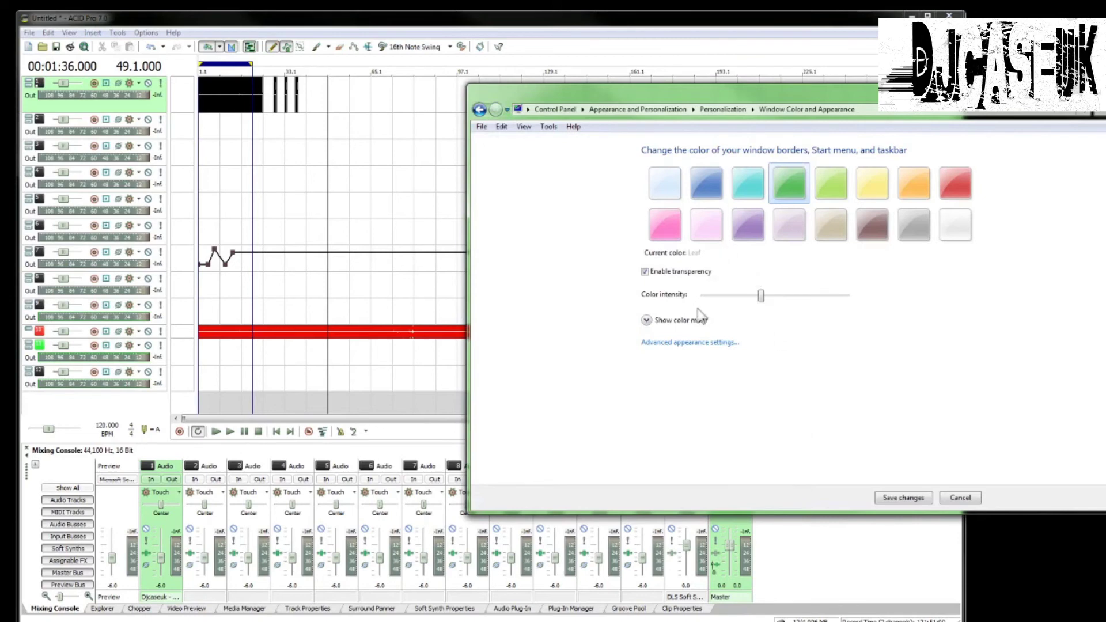
pyautogui.click(699, 344)
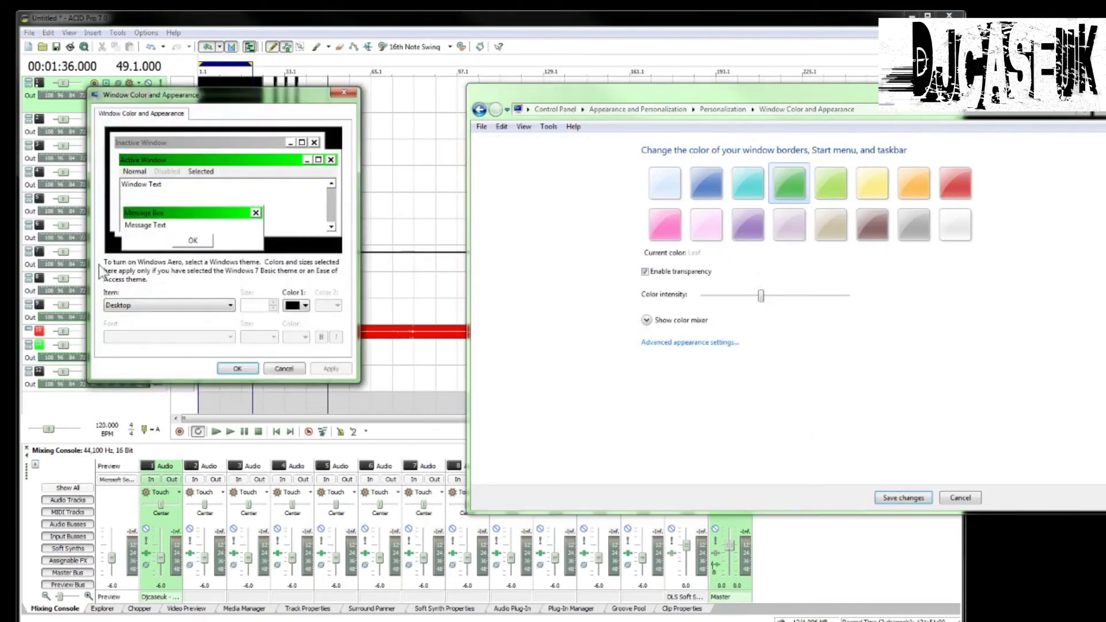
pyautogui.click(205, 242)
pyautogui.click(162, 307)
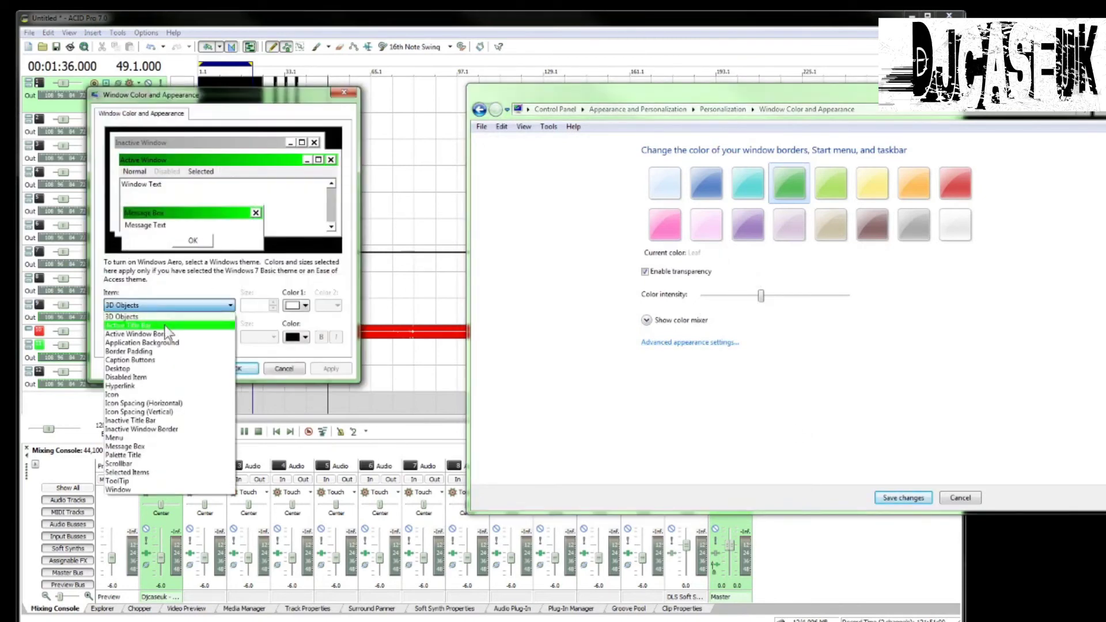
pyautogui.click(181, 319)
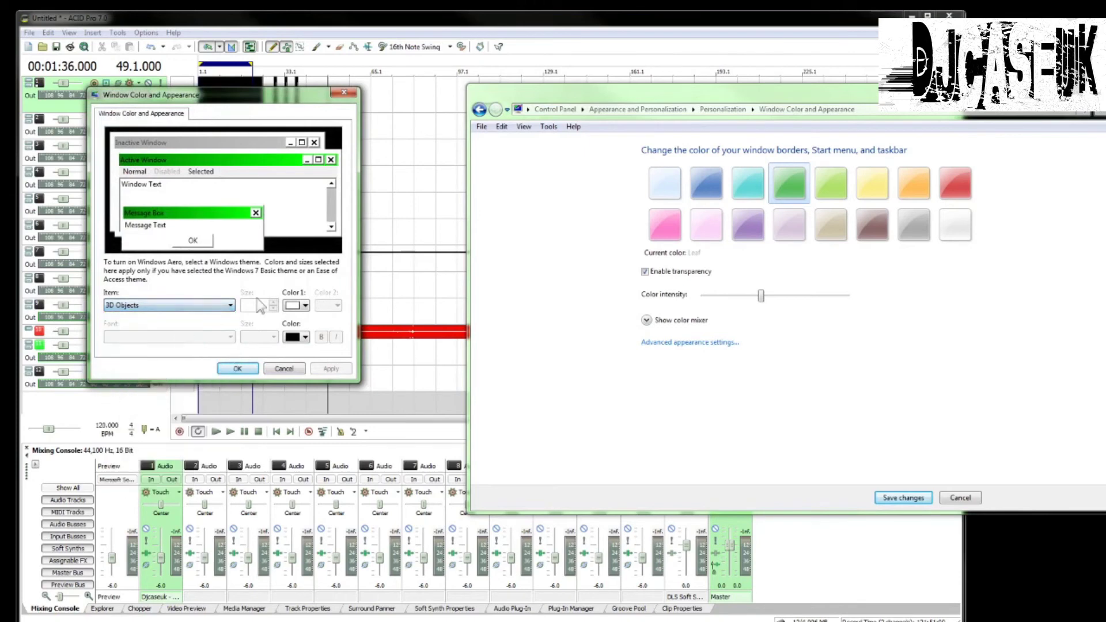
pyautogui.click(299, 372)
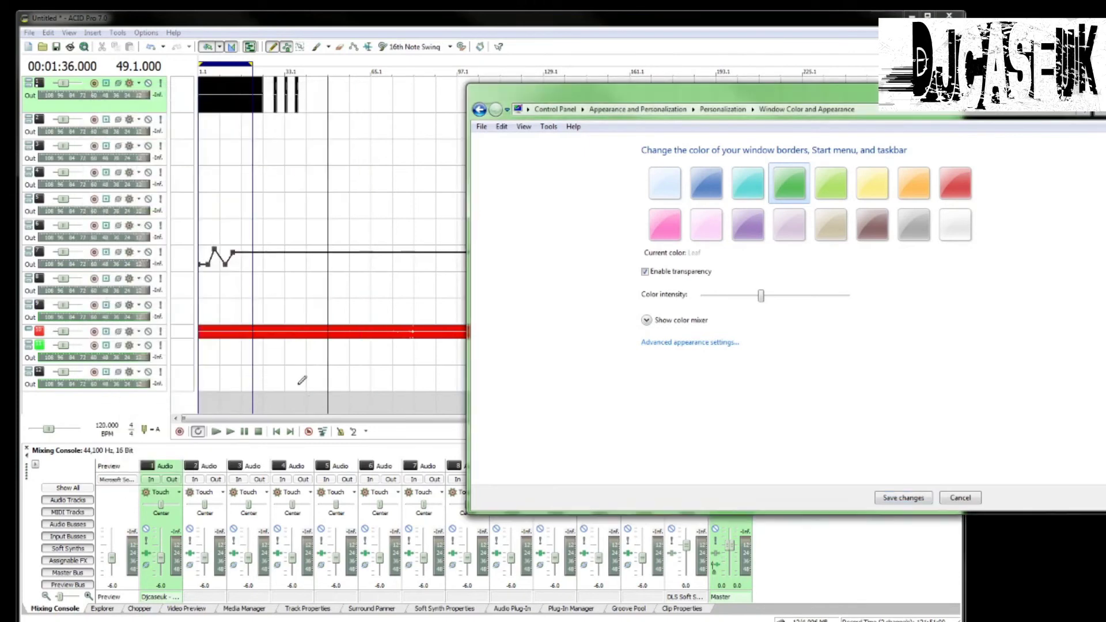
pyautogui.click(973, 499)
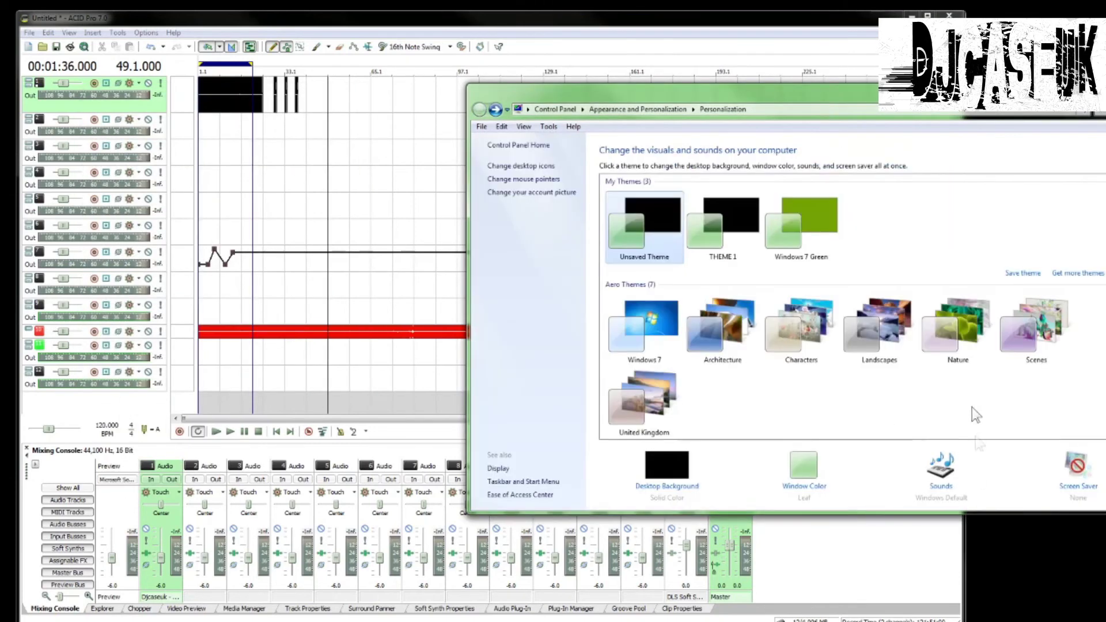
pyautogui.moveTo(921, 93); pyautogui.dragTo(810, 80)
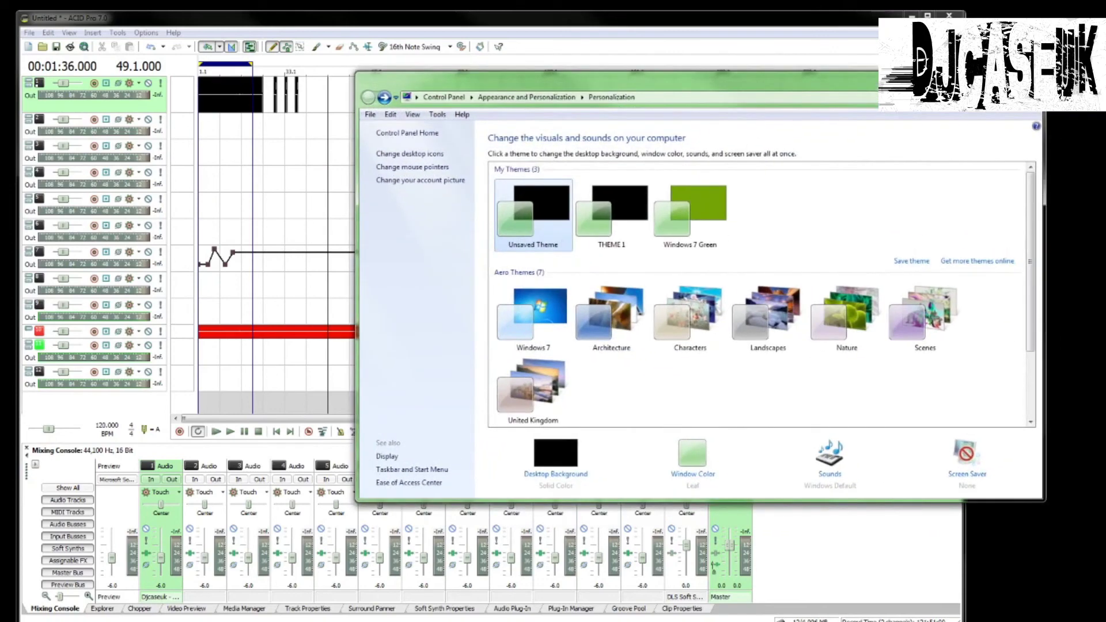